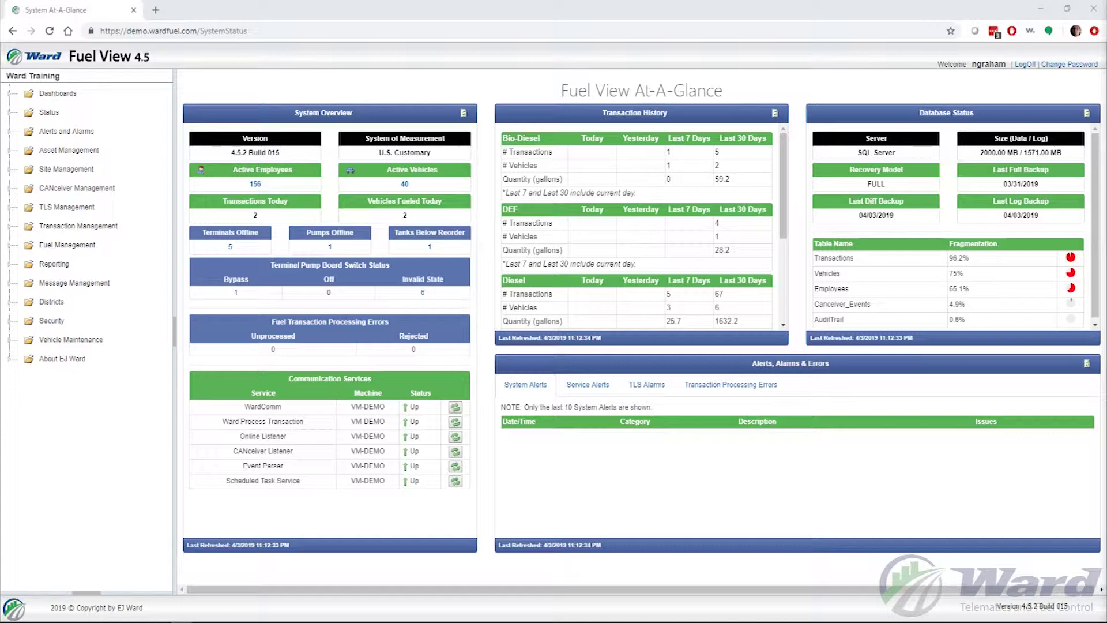
- Expand Reporting and open the Scheduled Reports list
click(9, 265)
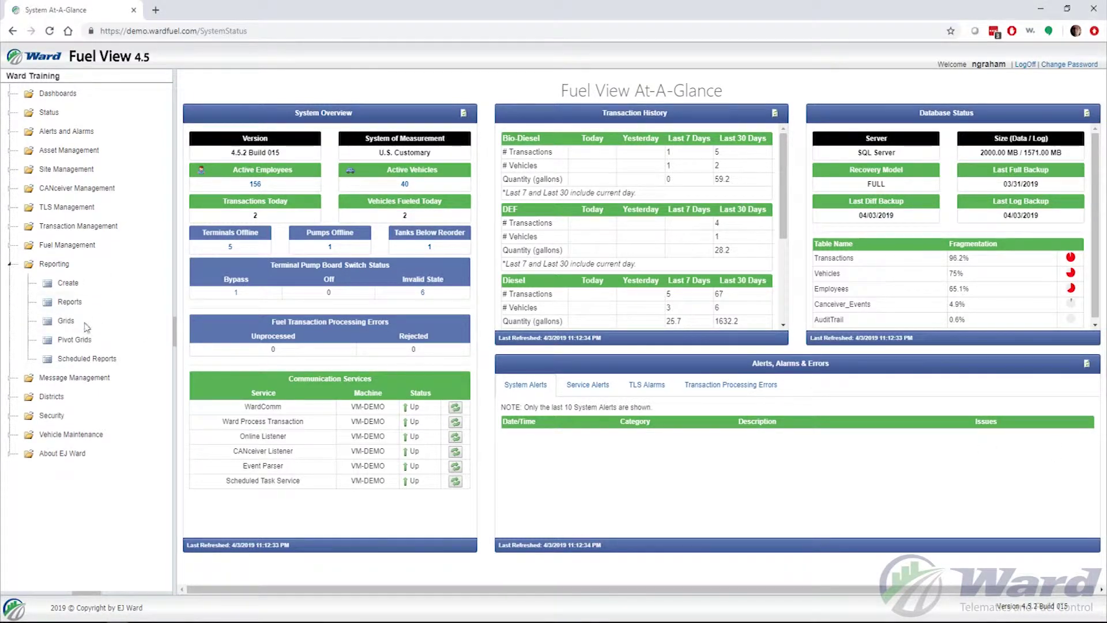
click(88, 360)
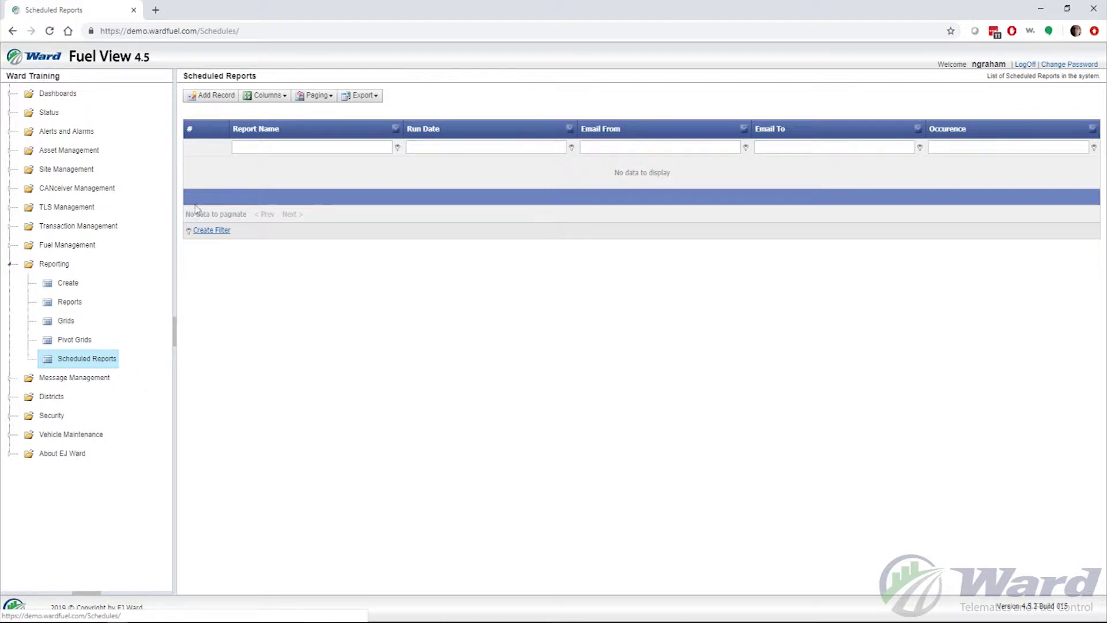
- Add a new scheduled report and set its Report Name to Transactions by Date/Time
click(216, 96)
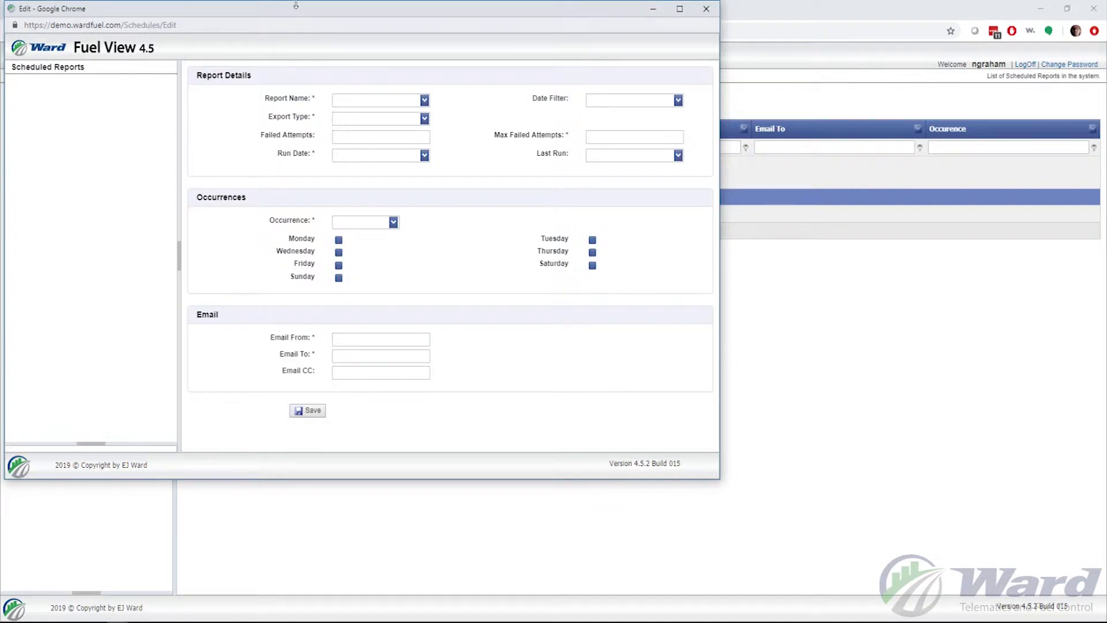
drag(305, 11, 525, 58)
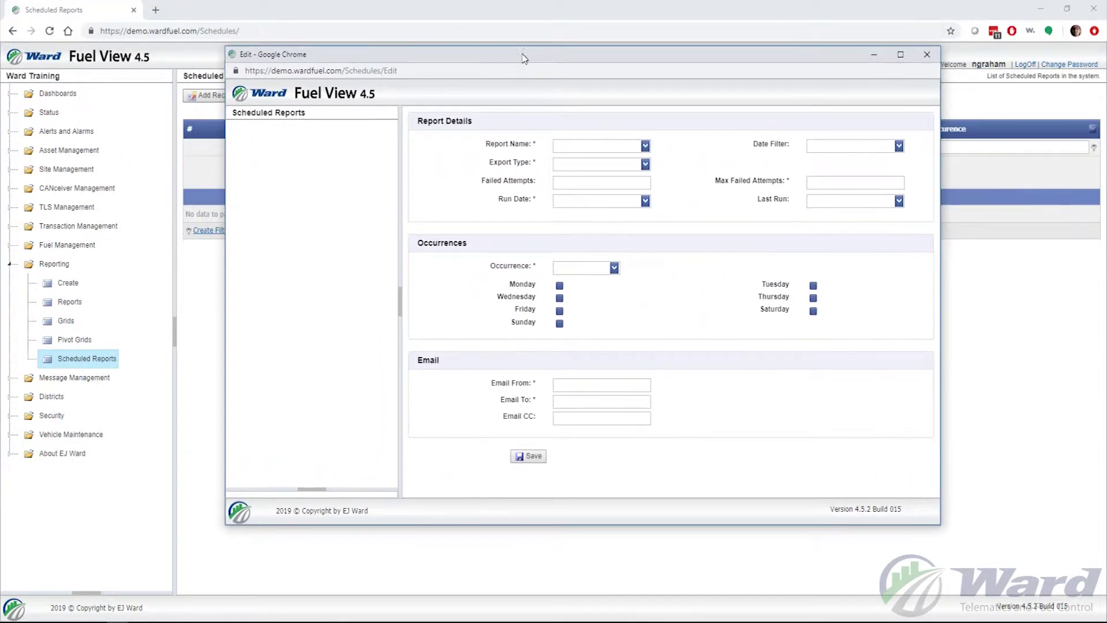
click(646, 148)
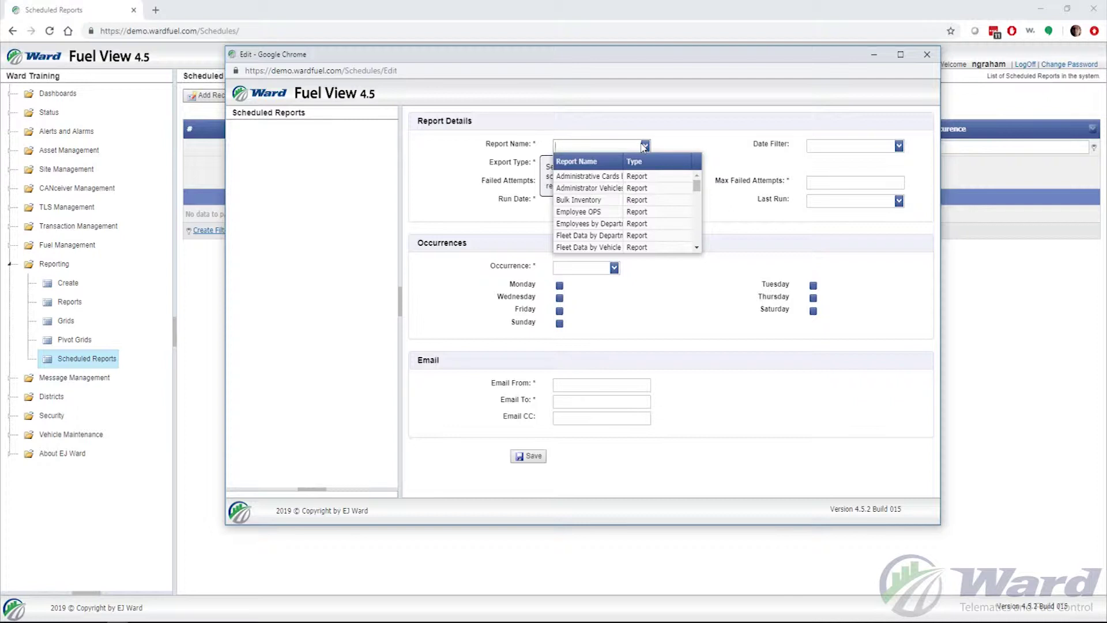
scroll(666, 215, down, 8)
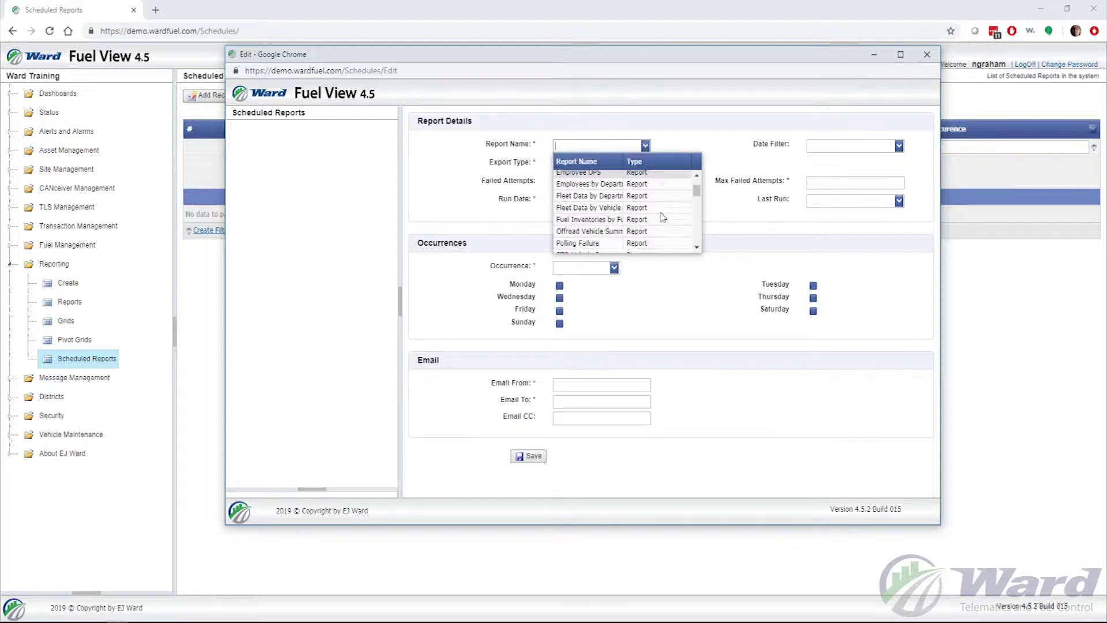
scroll(666, 215, down, 8)
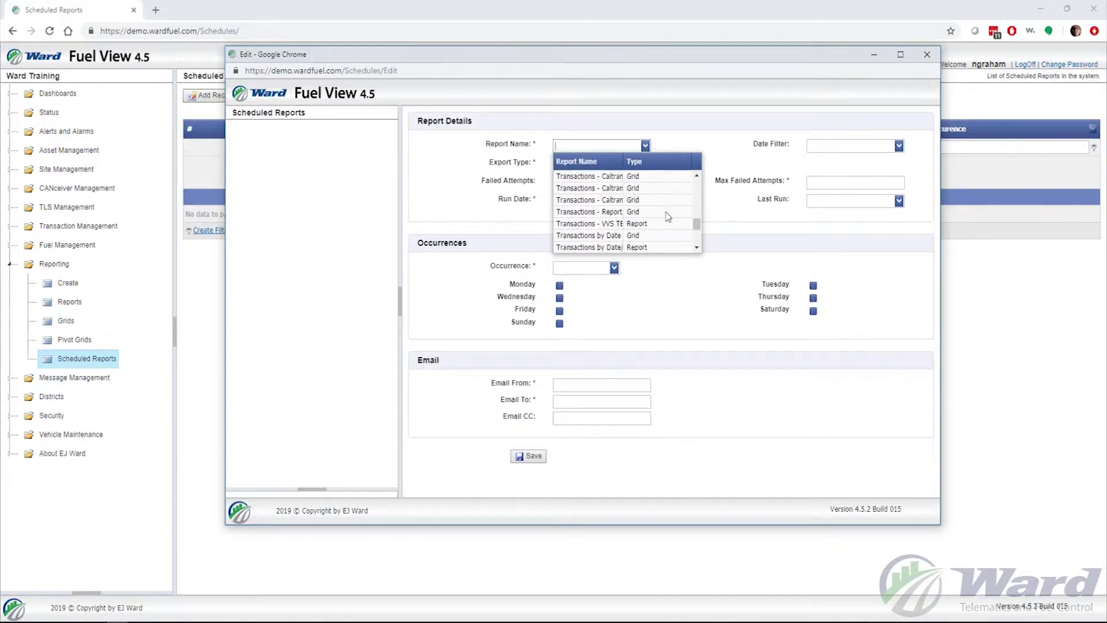
scroll(668, 216, down, 5)
scroll(667, 216, up, 20)
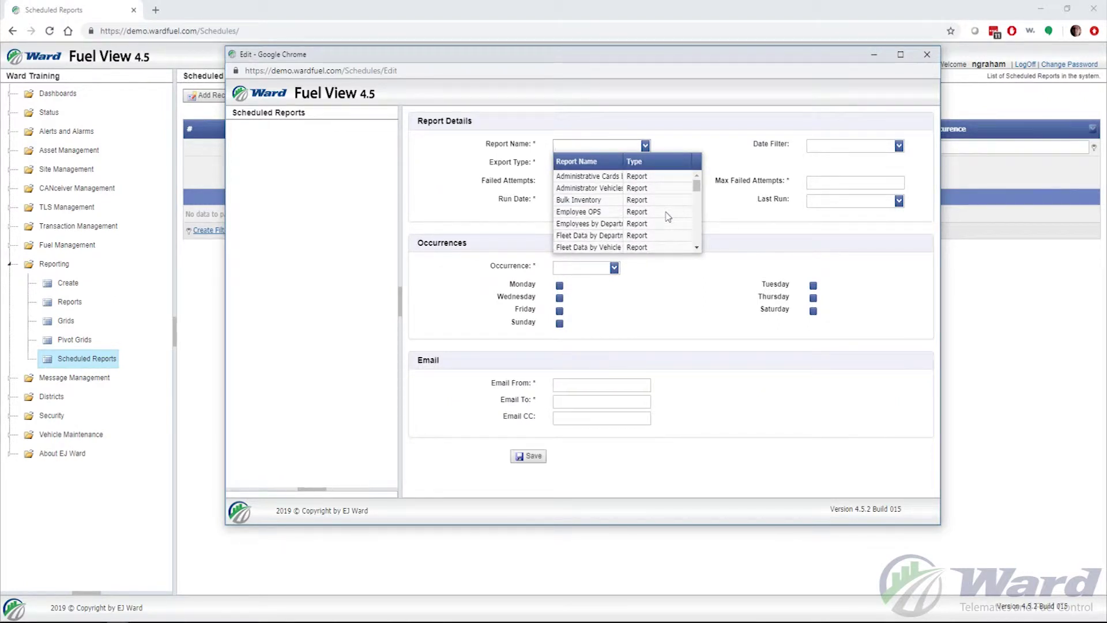
scroll(667, 216, down, 12)
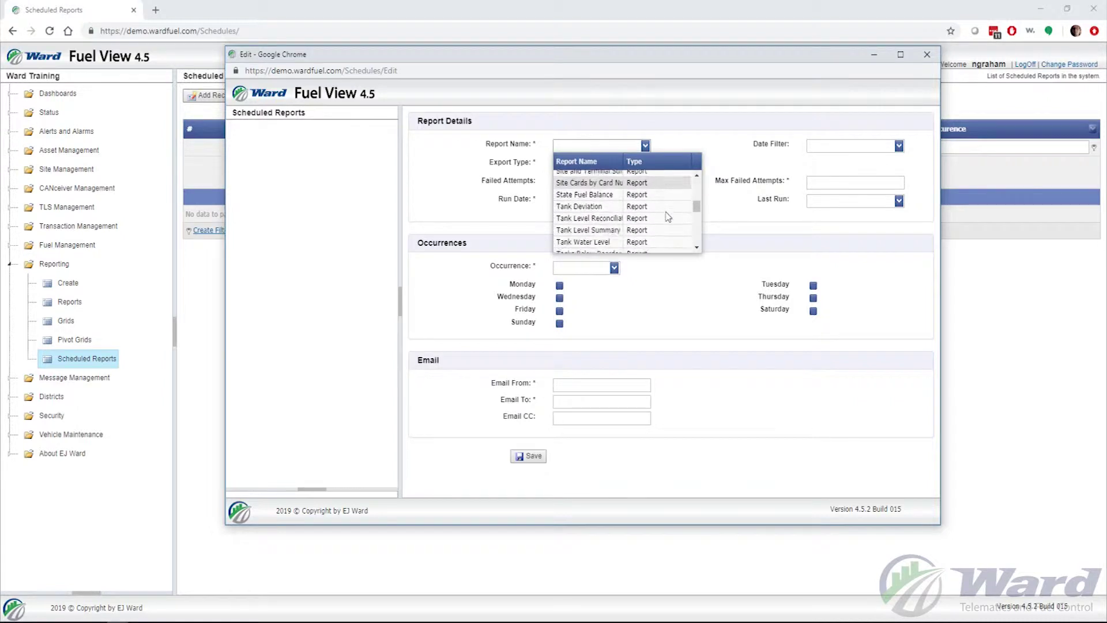
scroll(668, 216, down, 2)
scroll(668, 216, down, 5)
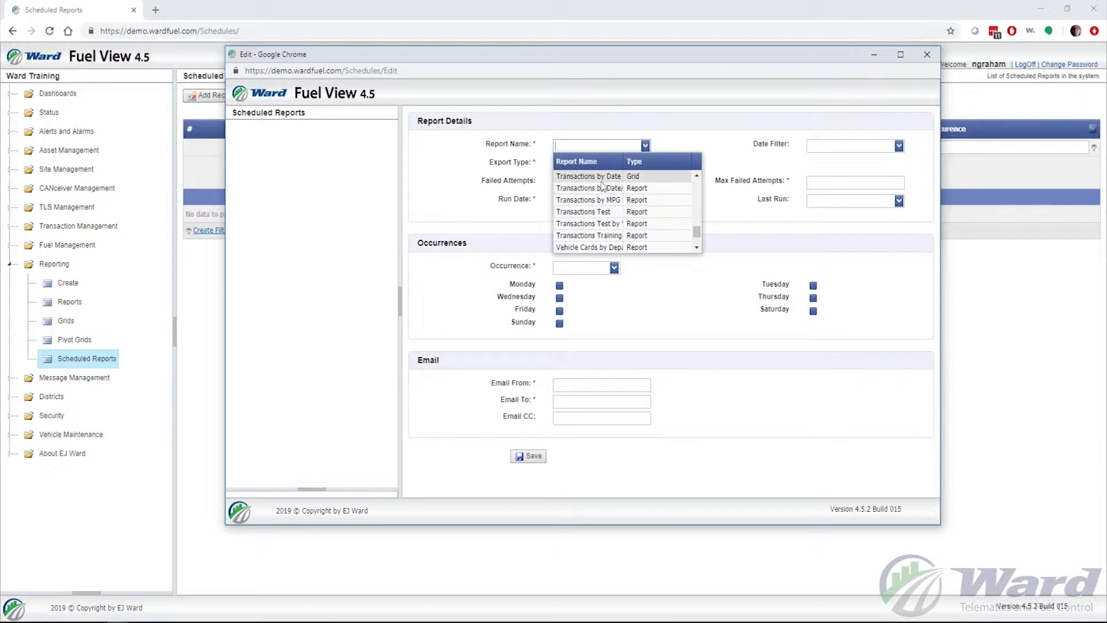
click(598, 189)
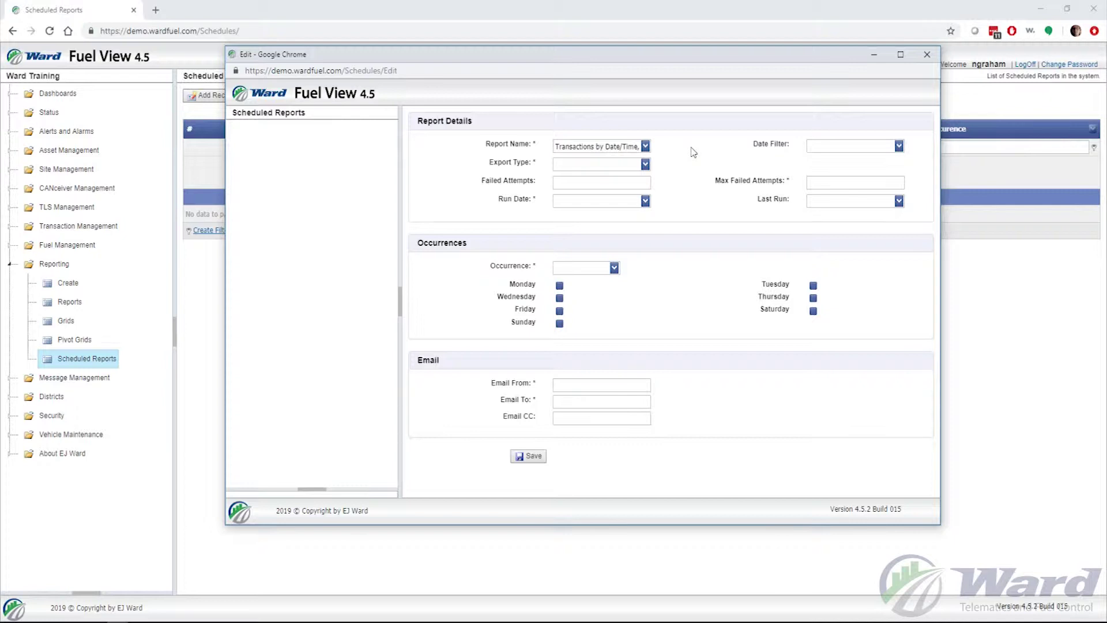
- Set the report's Export Type to PDF
click(645, 165)
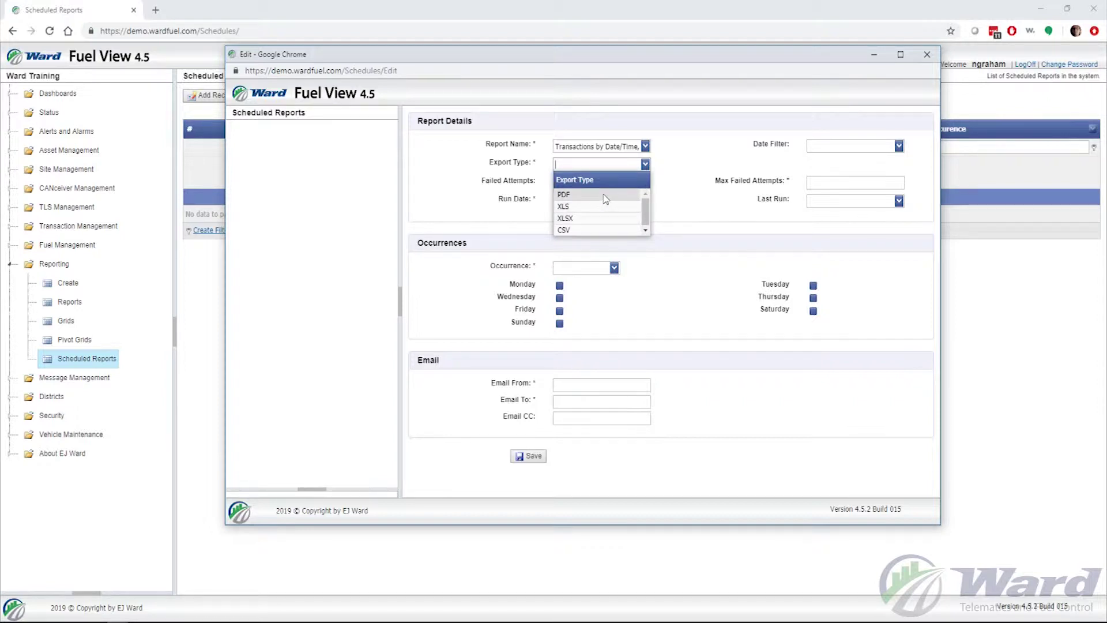
click(605, 198)
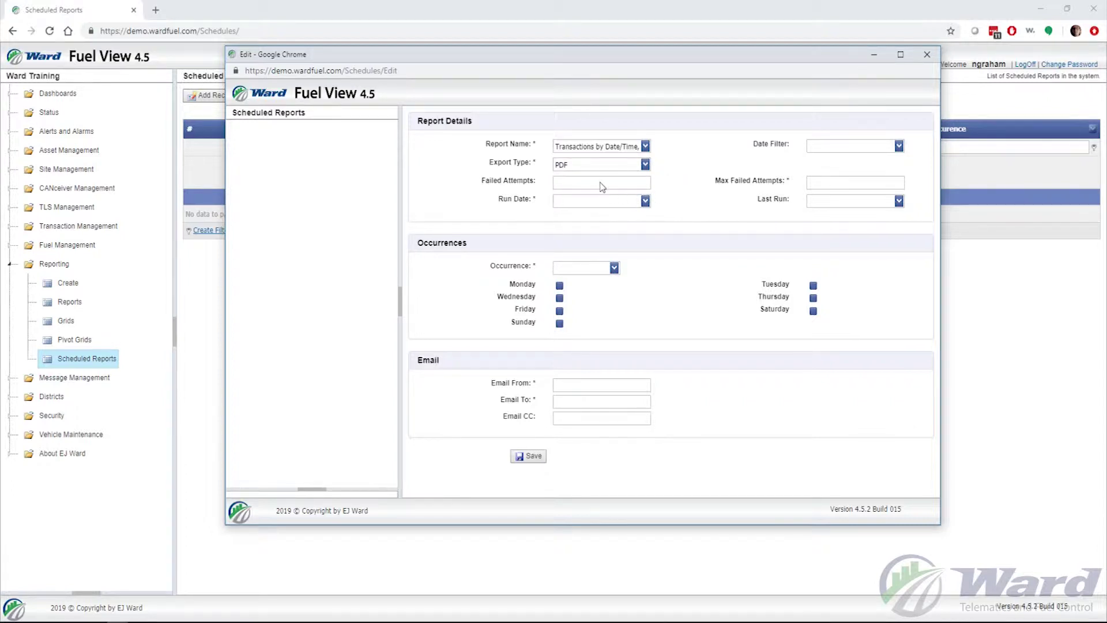
mouse_move(602, 186)
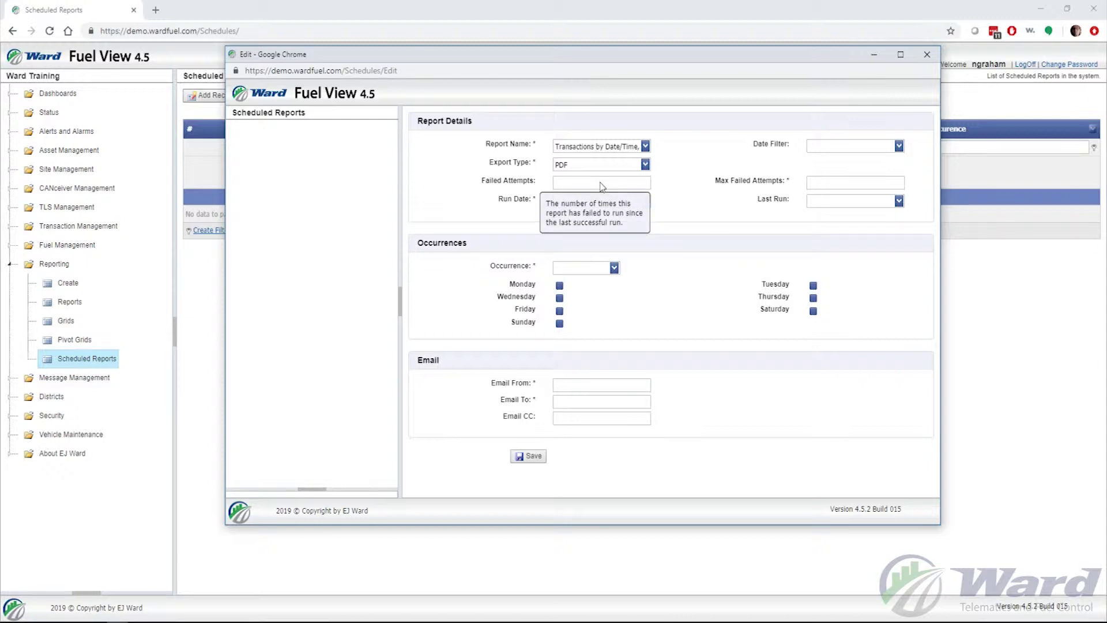
- Set Max Failed Attempts to 3 and the Date Filter to Last Month
click(821, 180)
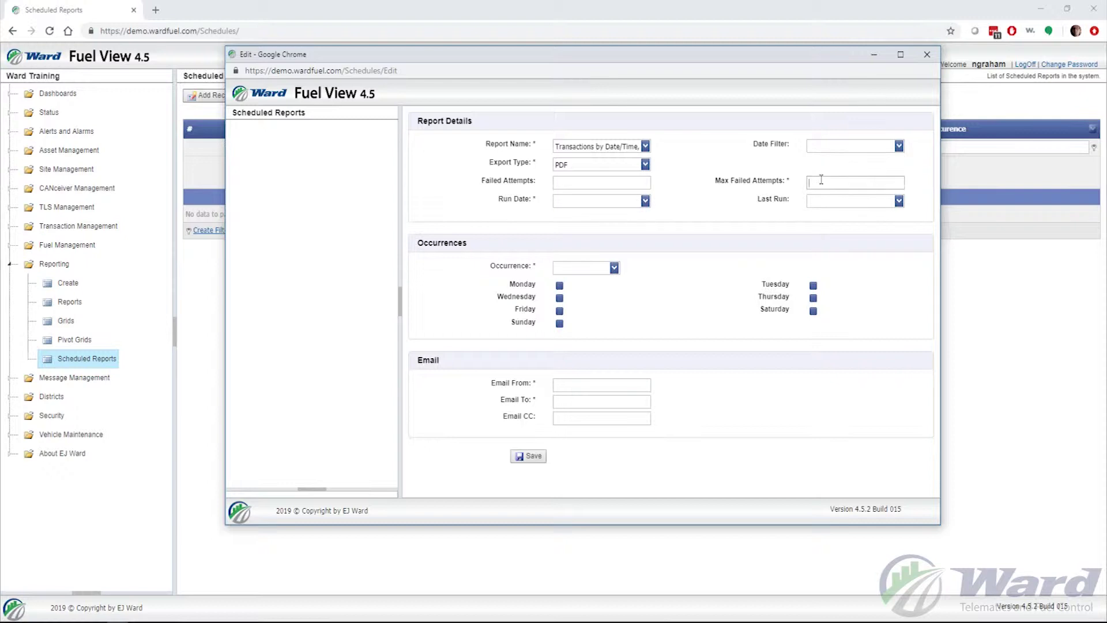
mouse_move(819, 183)
text(3)
click(898, 148)
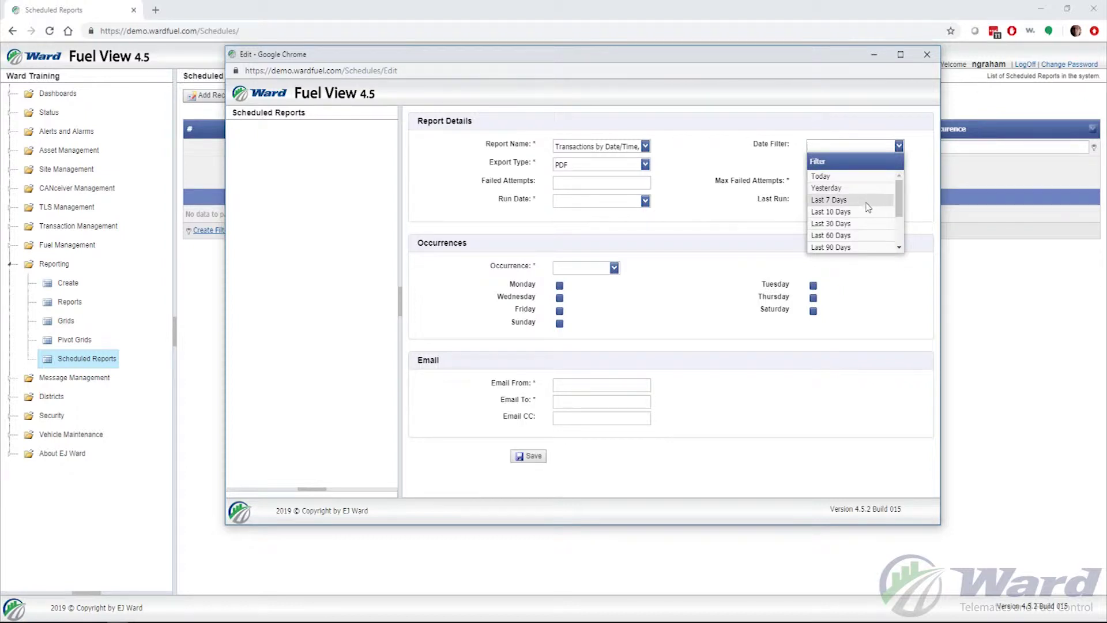
scroll(865, 218, down, 2)
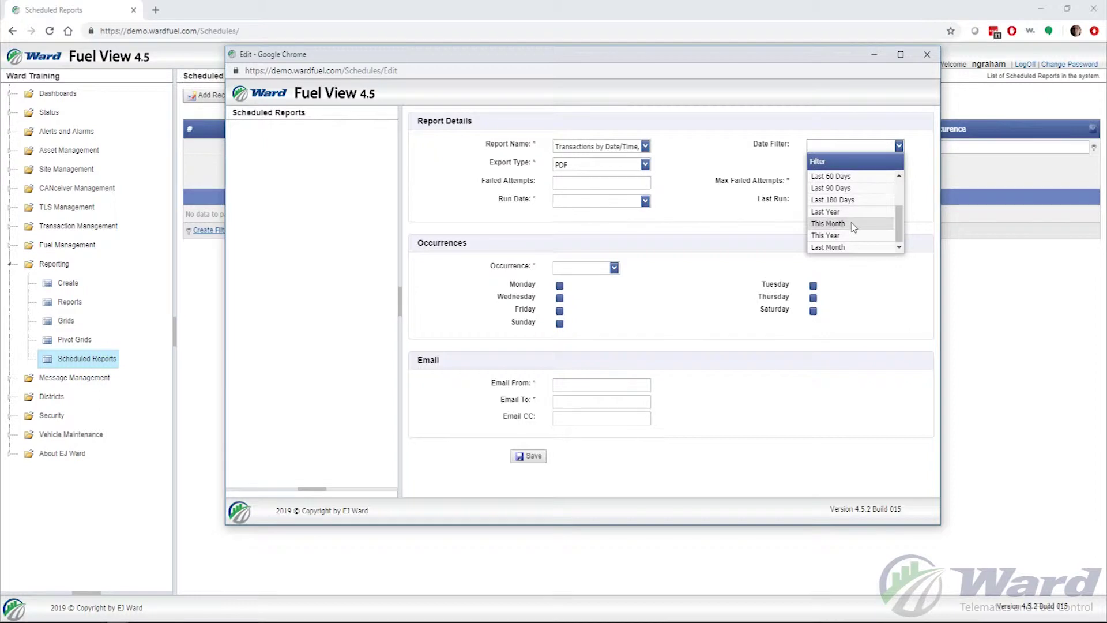
click(853, 249)
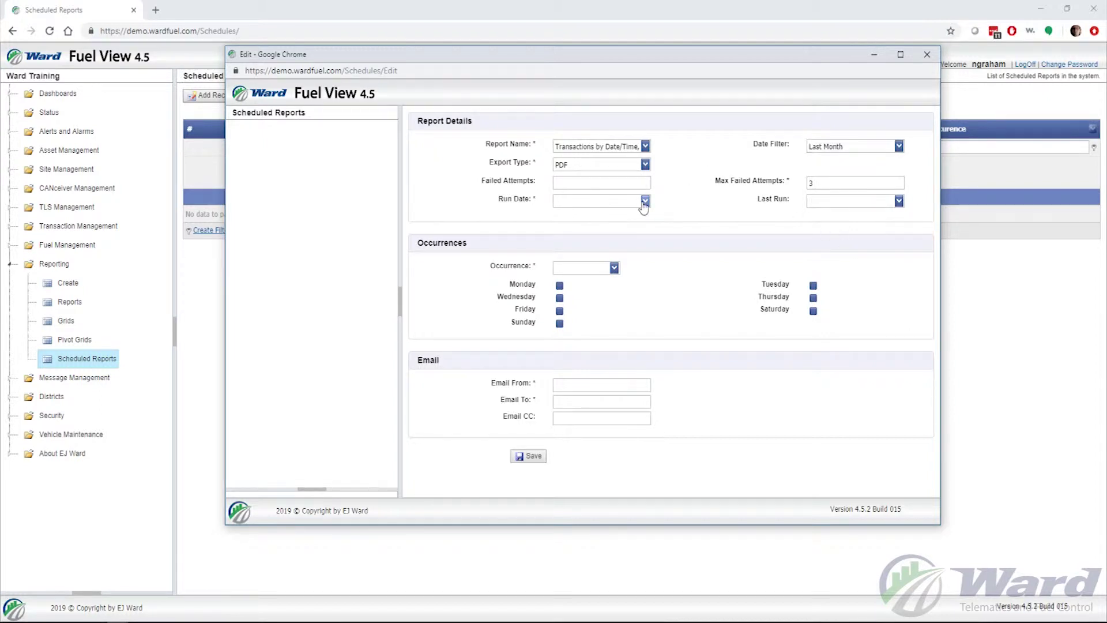
click(645, 200)
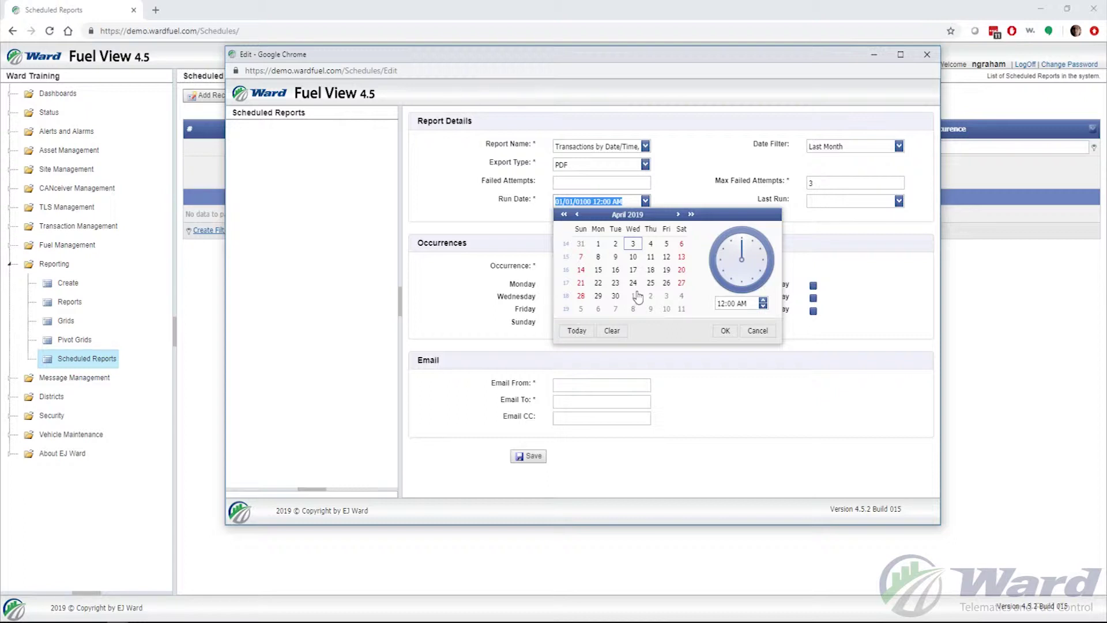
- Set the Run Date to May 1, 2019 with a 06:00 AM run time
click(634, 297)
click(724, 331)
click(645, 200)
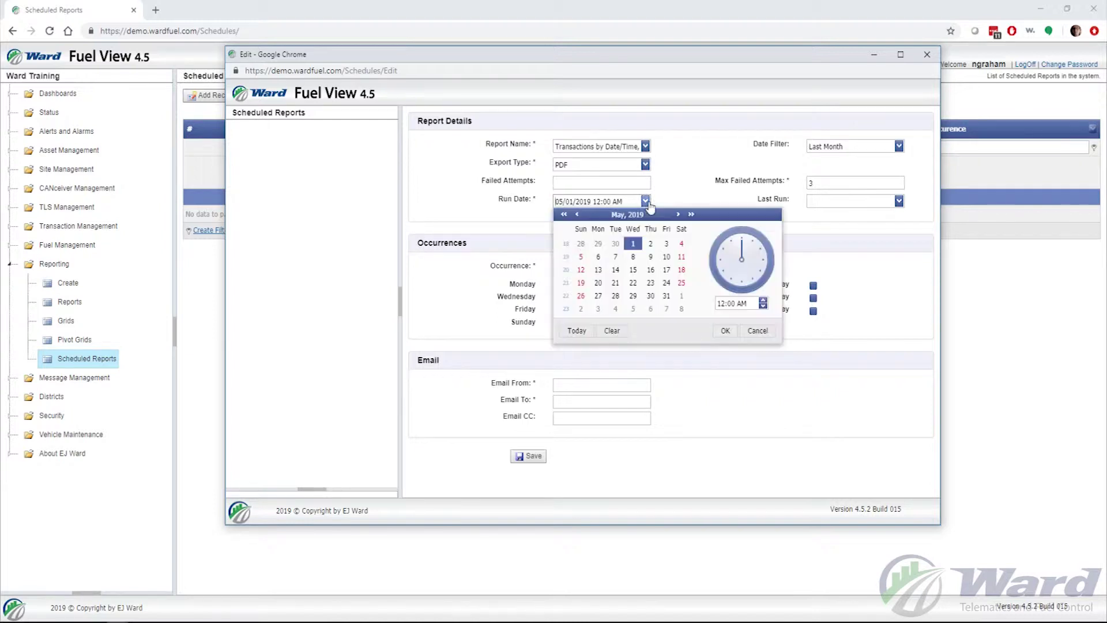
click(723, 304)
text(06)
click(725, 331)
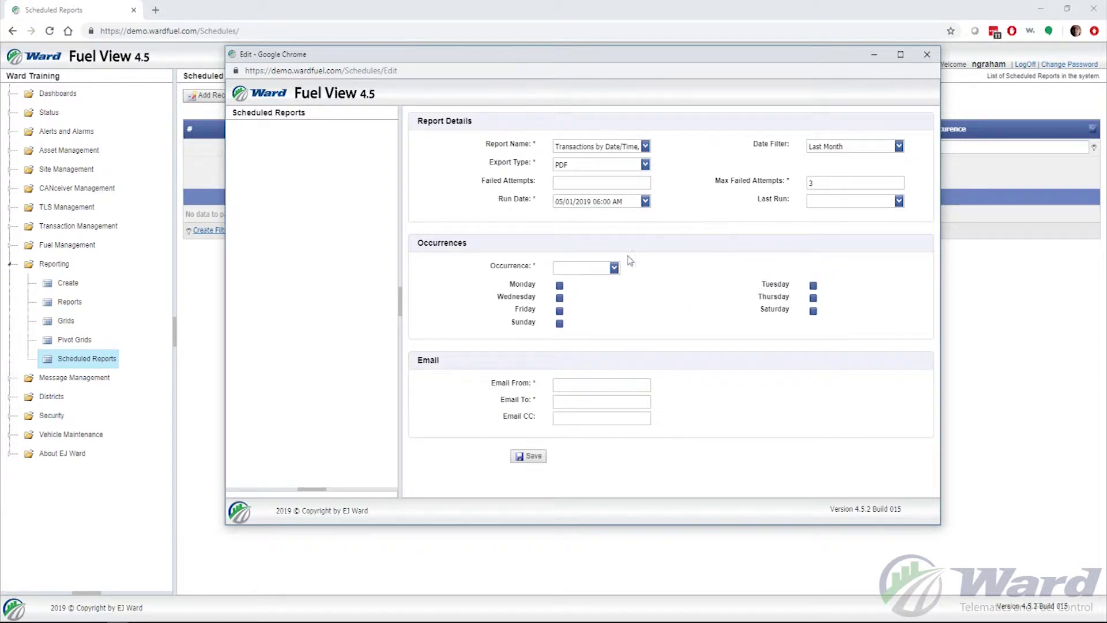
- Set the report's Occurrence to Monthly
click(615, 269)
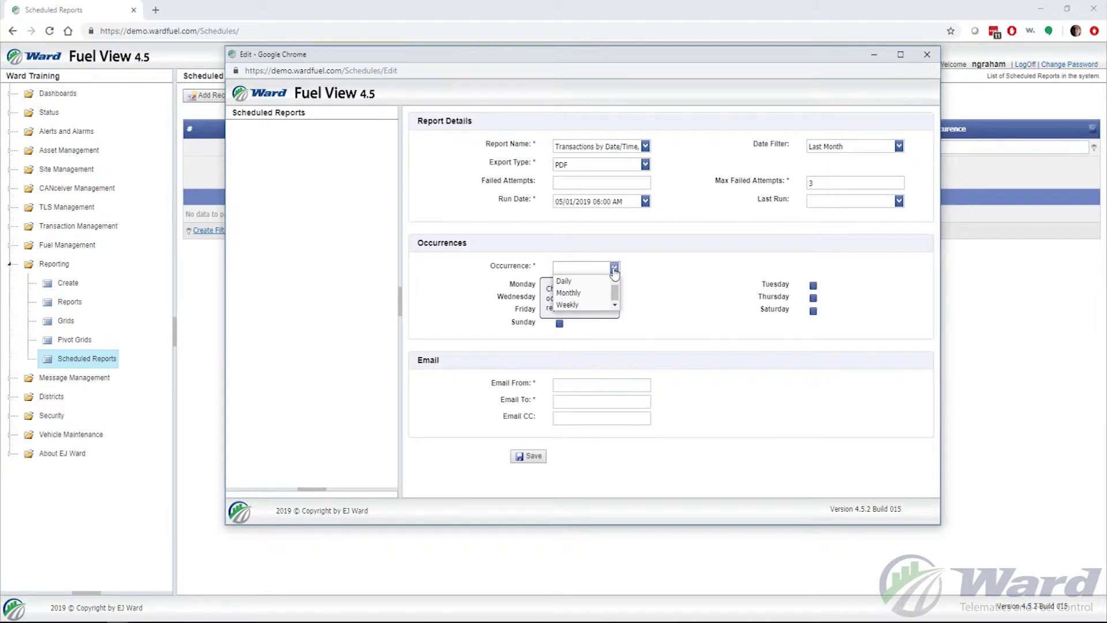
click(576, 280)
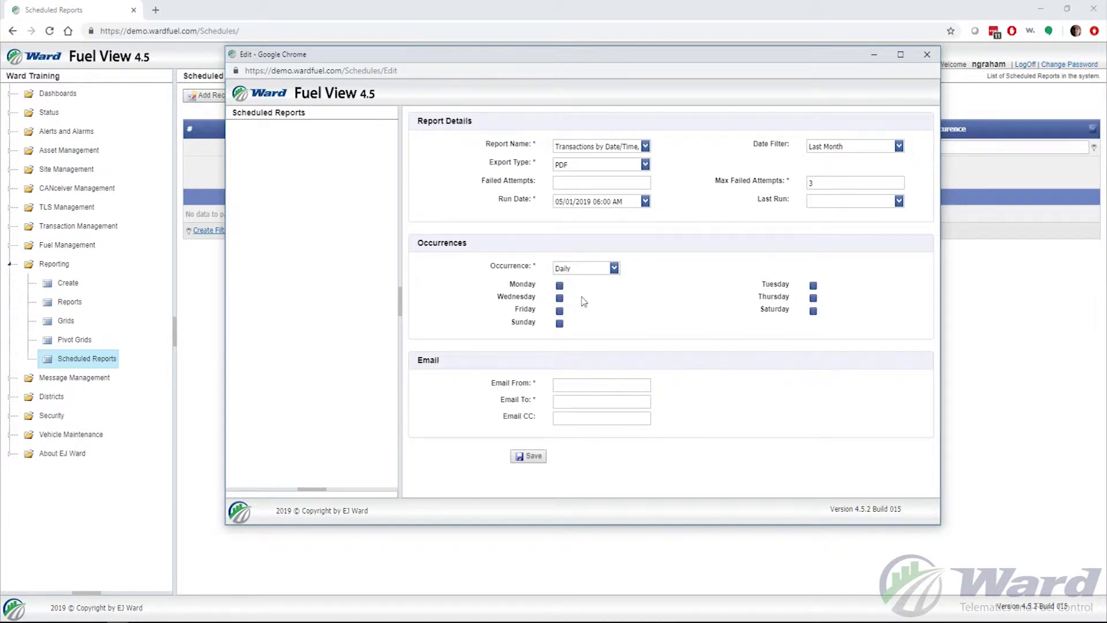
click(614, 269)
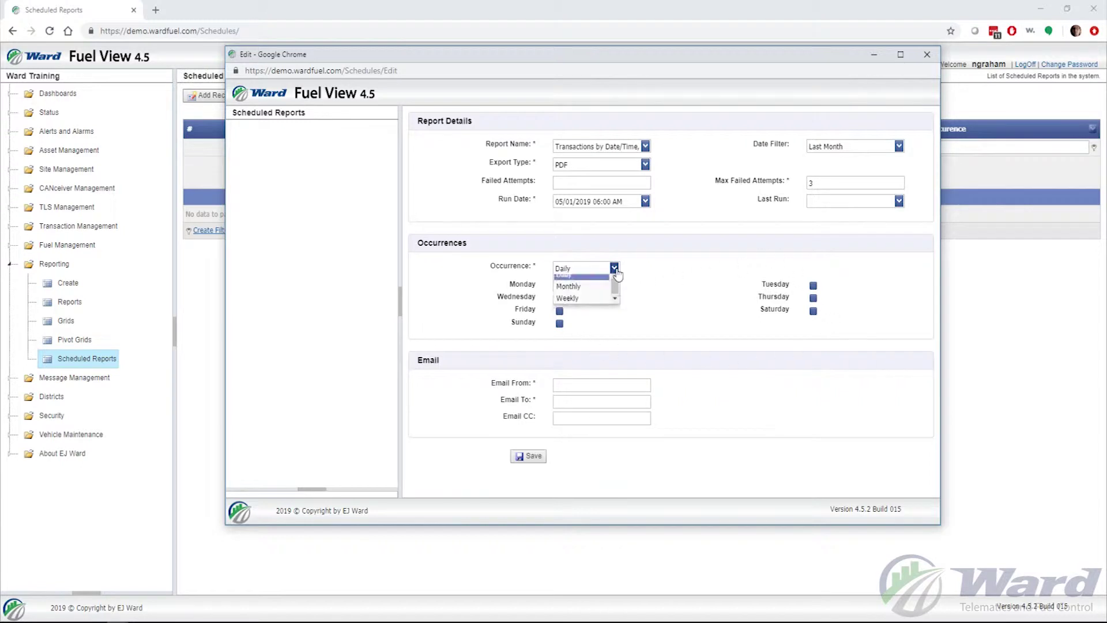
click(588, 304)
click(593, 286)
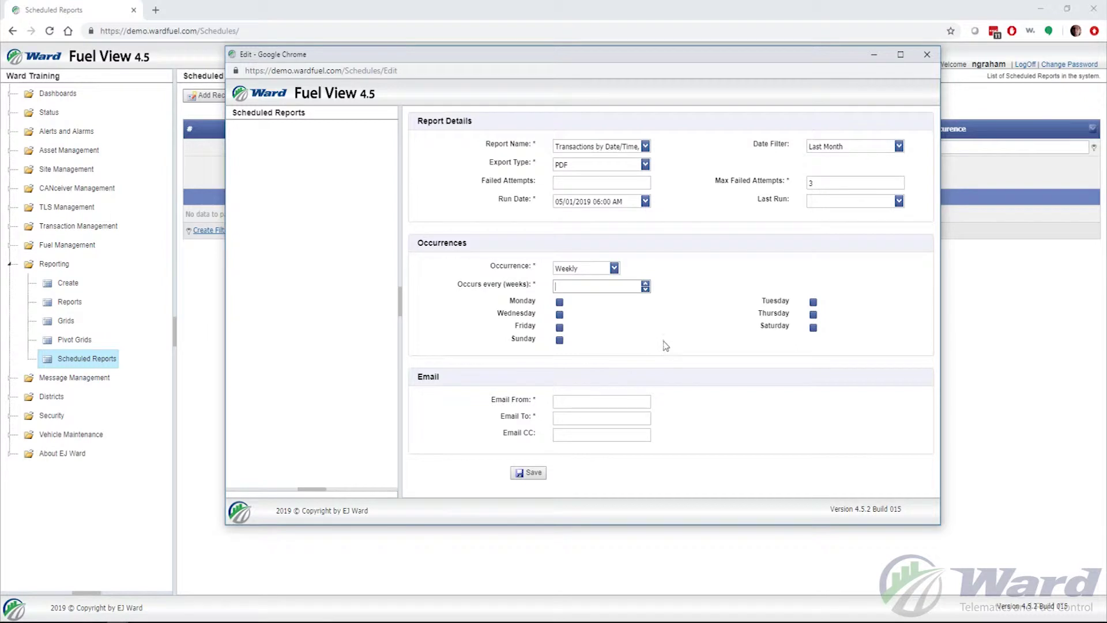
click(614, 268)
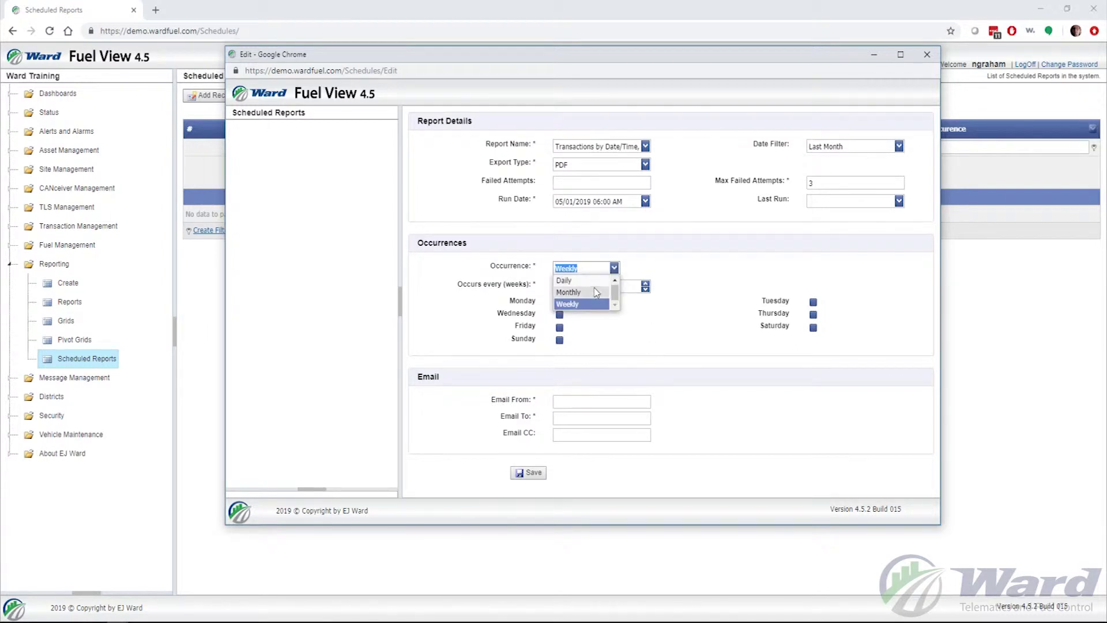
click(596, 292)
- Set Day of the Month to 1 and enter the sender e-mail address in Email From
click(599, 287)
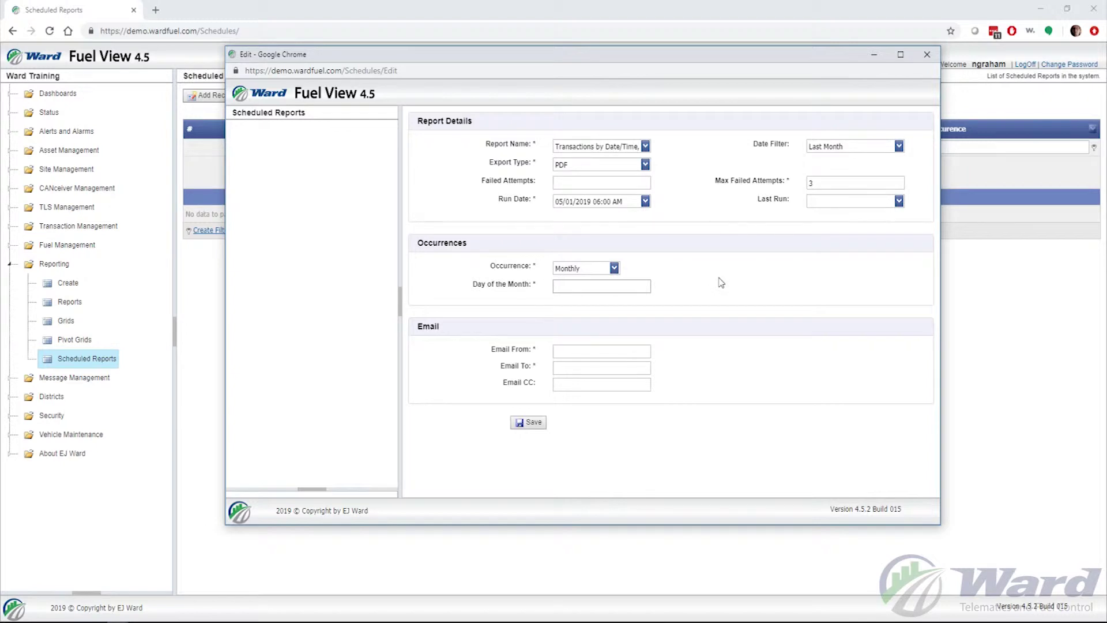
text(1)
click(717, 304)
click(586, 352)
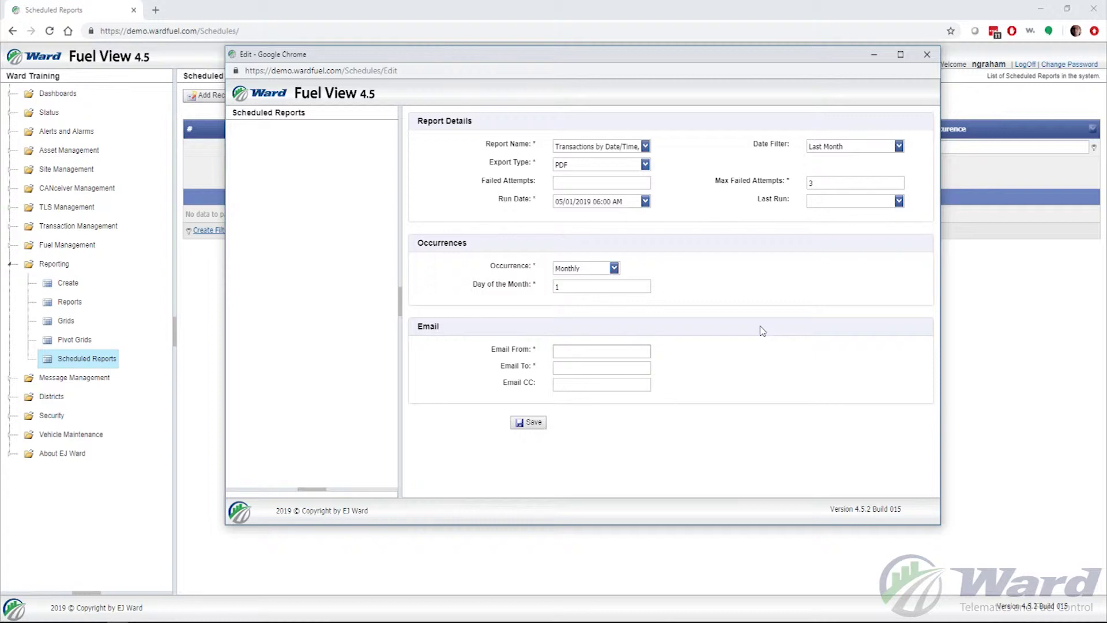
- Enter the recipient's e-mail address once in Email To and save the report
click(638, 367)
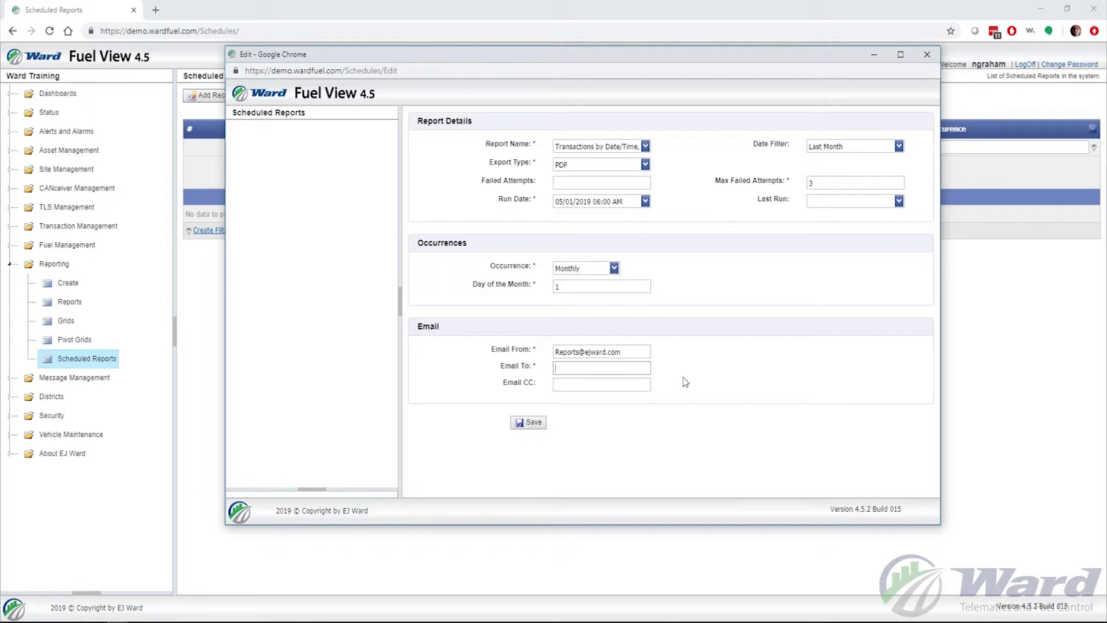
click(618, 384)
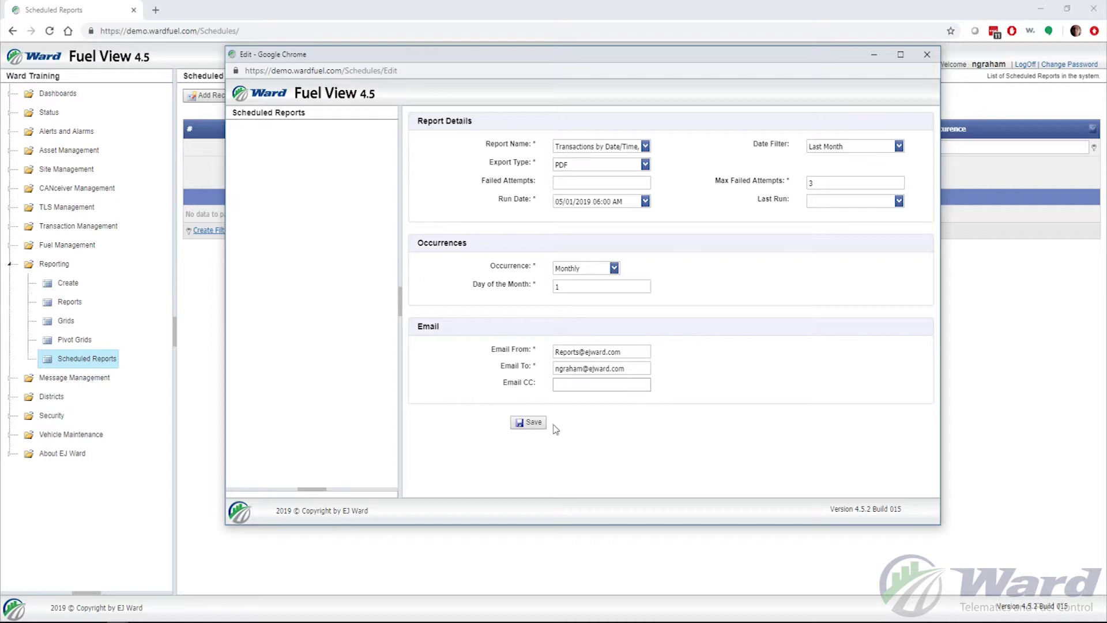
click(525, 427)
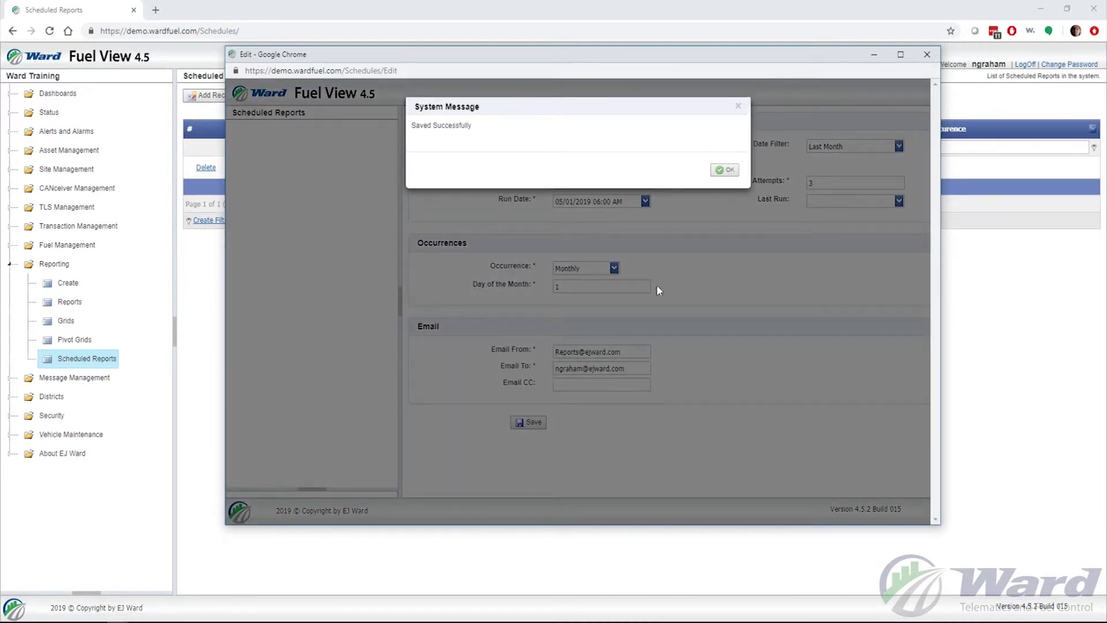
- Dismiss the save confirmation, keep Export Type as PDF, and close the Edit window
click(722, 170)
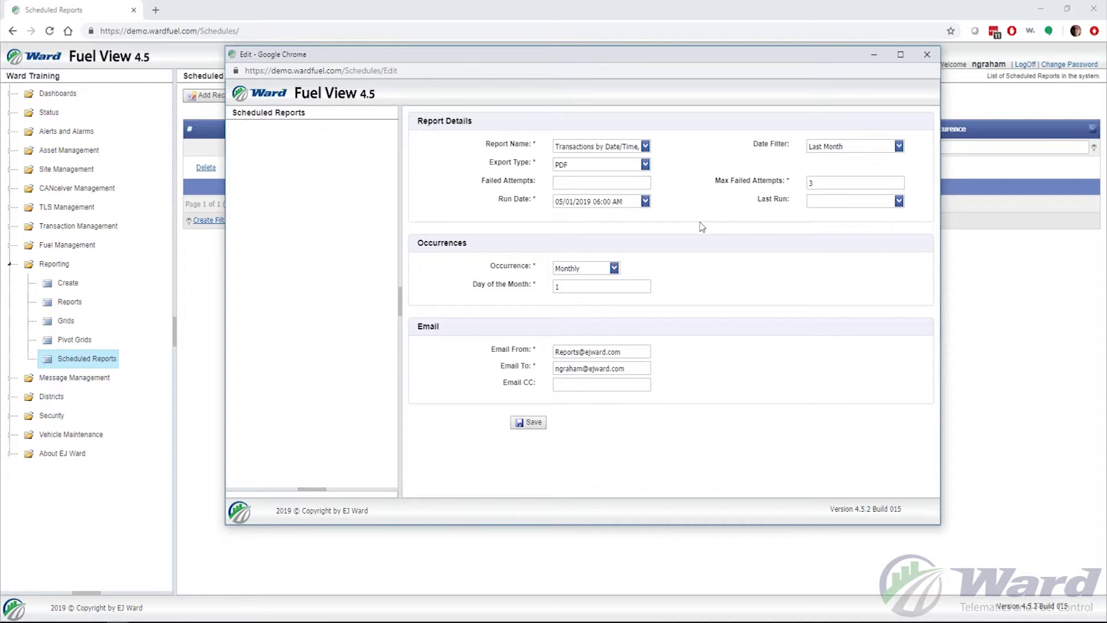
click(645, 165)
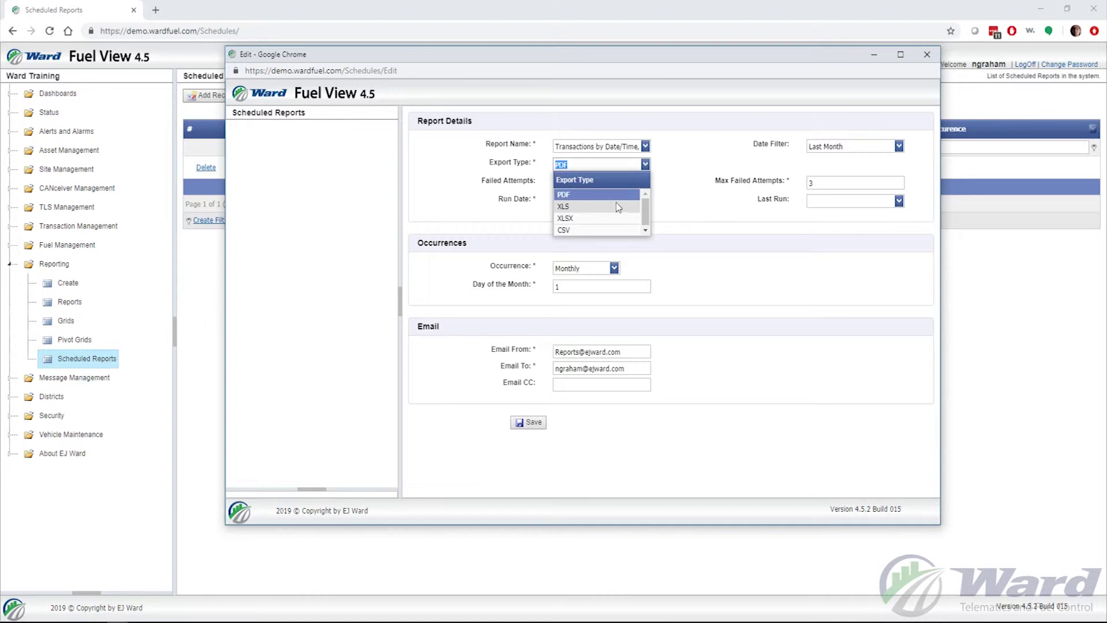
click(645, 165)
click(685, 187)
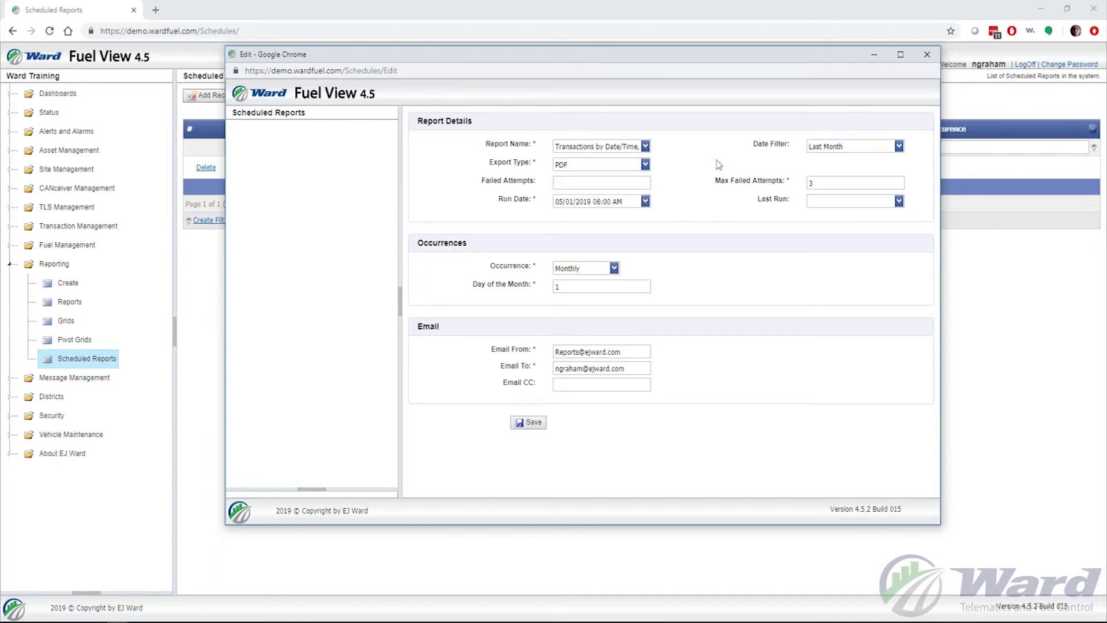
click(927, 54)
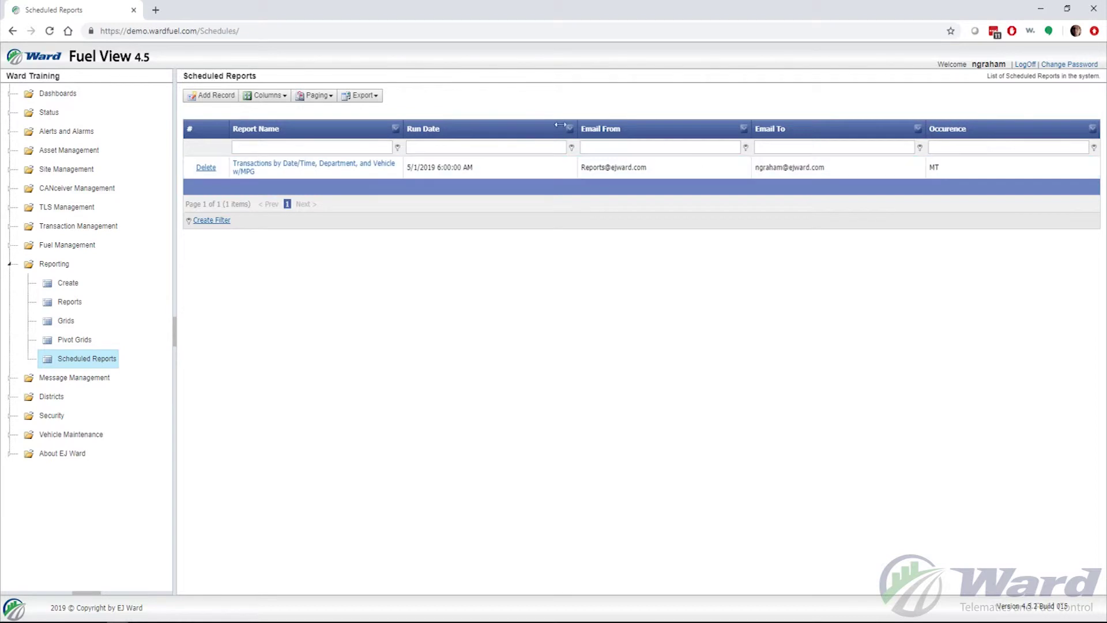
- From the Field Chooser, place Last Run after Run Date and add Failed Attempts to the grid
click(268, 95)
click(275, 113)
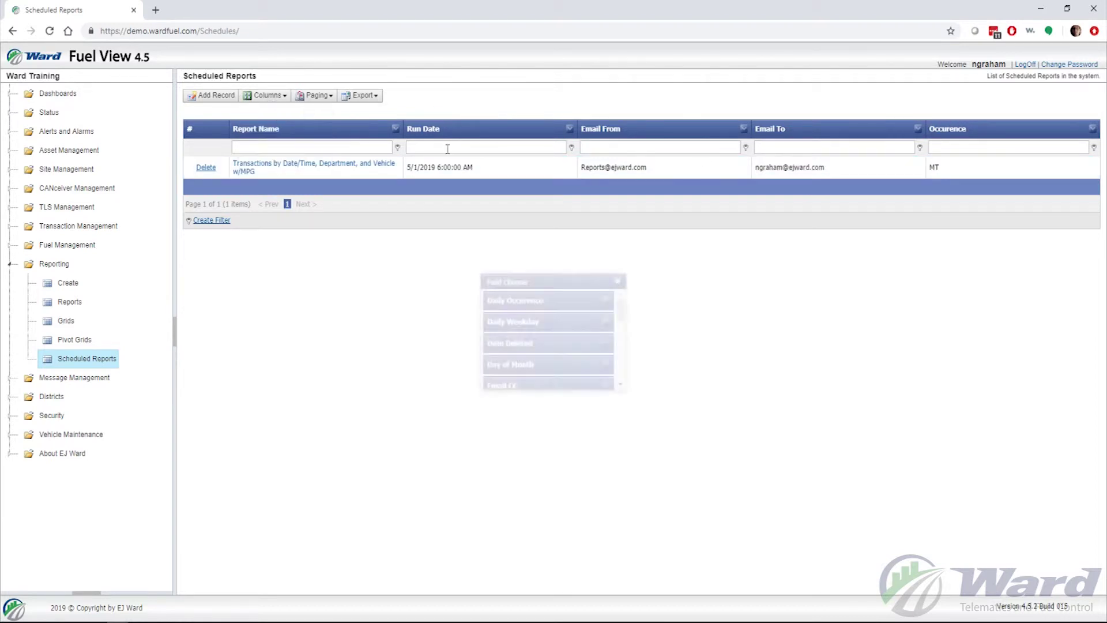
drag(557, 277, 686, 271)
scroll(677, 317, down, 5)
drag(686, 318, 577, 130)
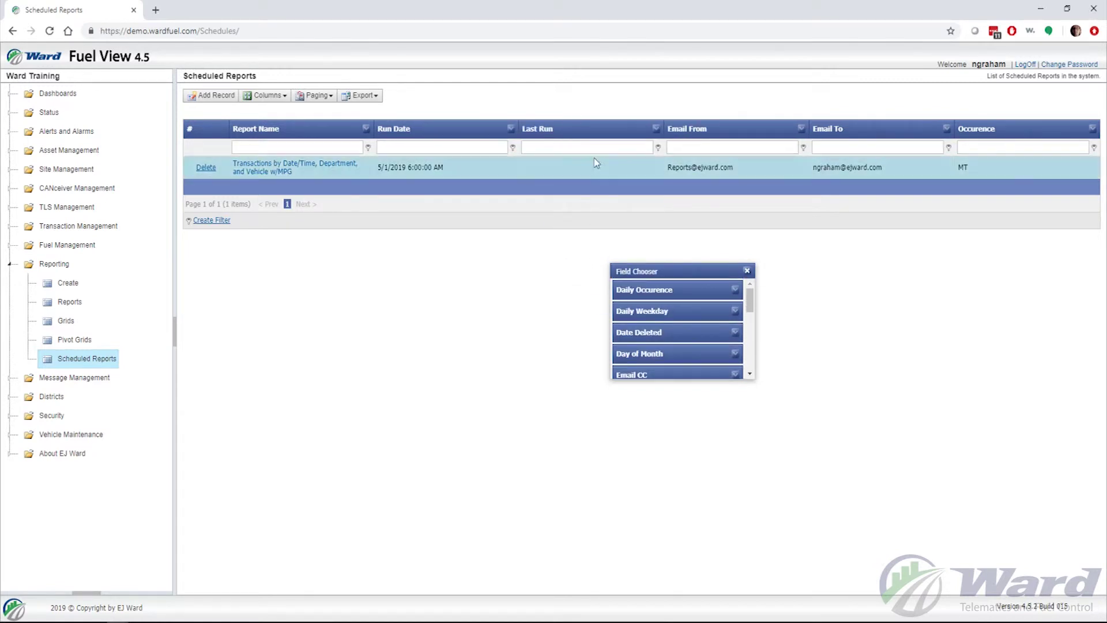
scroll(668, 325, down, 3)
scroll(685, 328, down, 2)
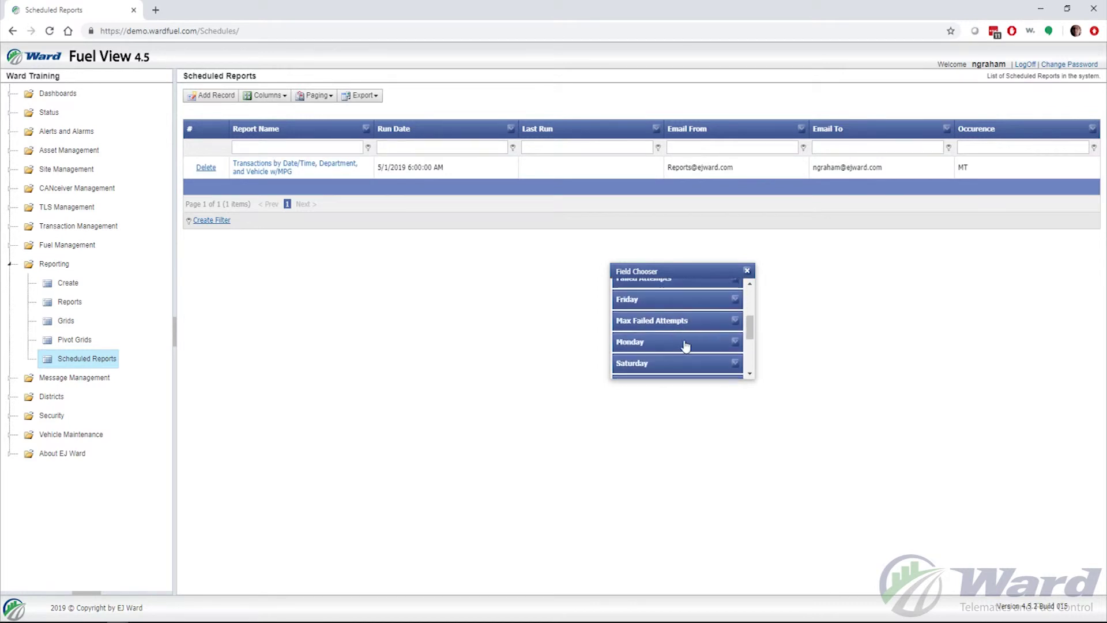
scroll(685, 345, up, 3)
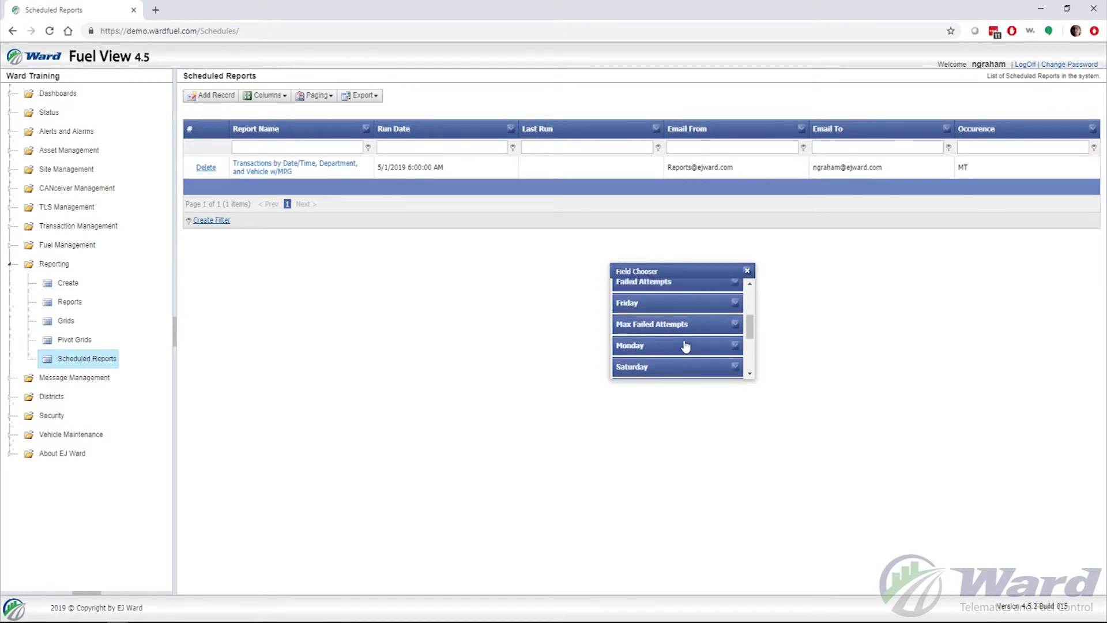
drag(663, 340, 663, 133)
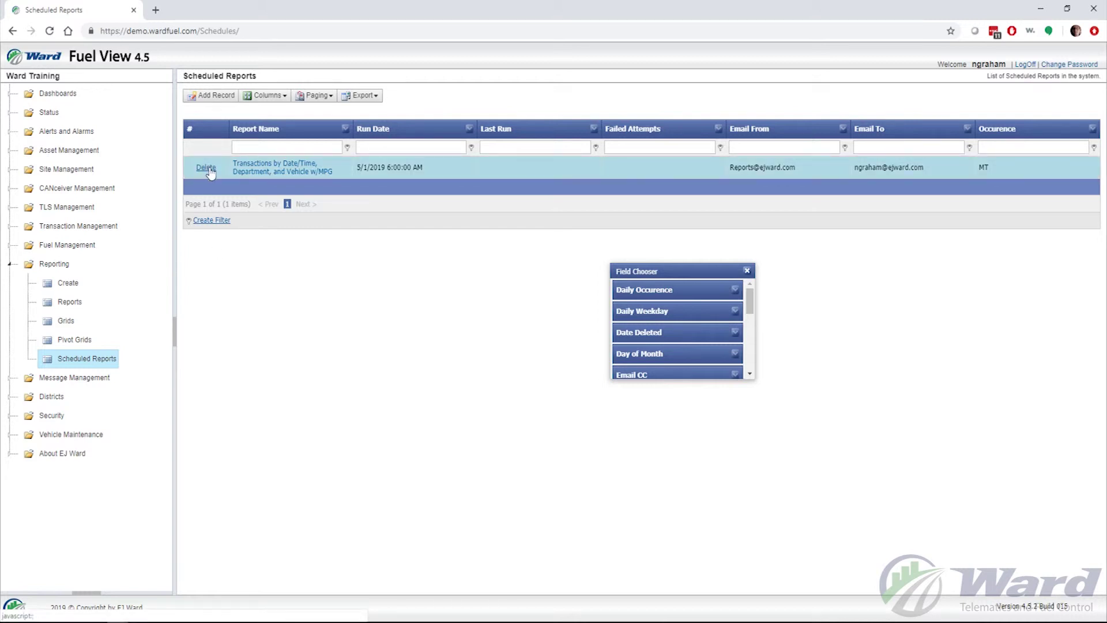
- Change the Transactions by Date/Time report's Day of the Month to 5, save, and close the editor
click(279, 172)
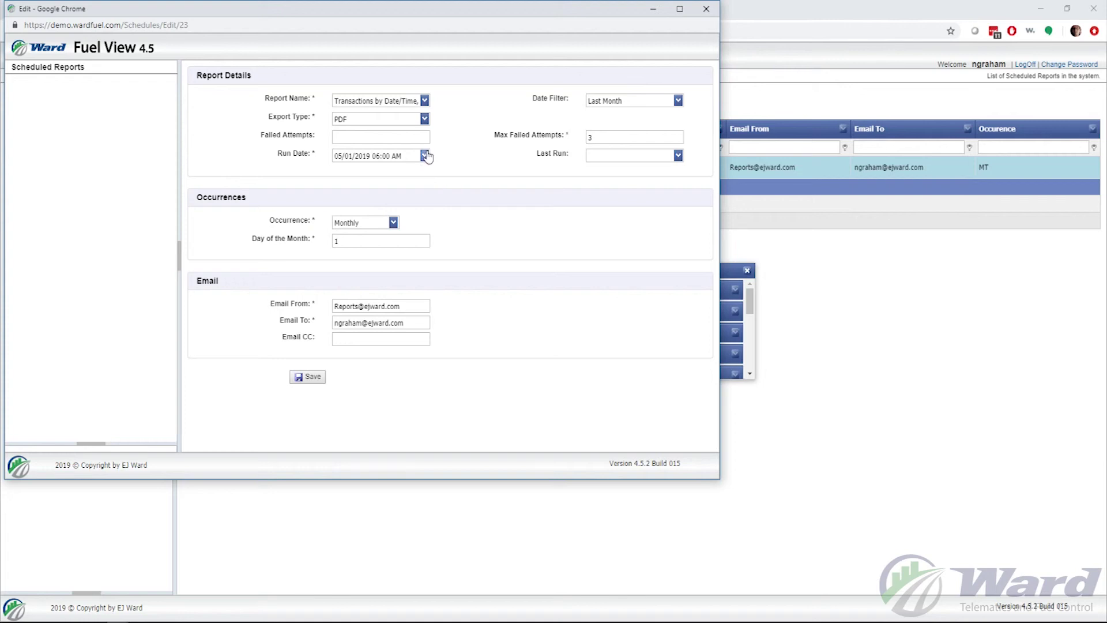
click(425, 155)
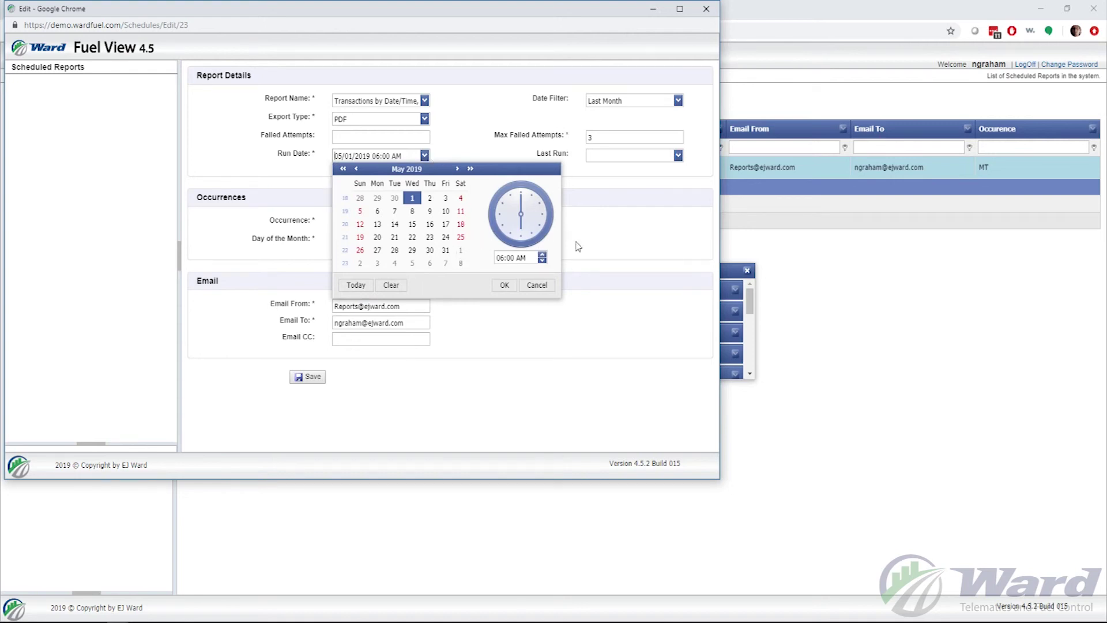
click(599, 249)
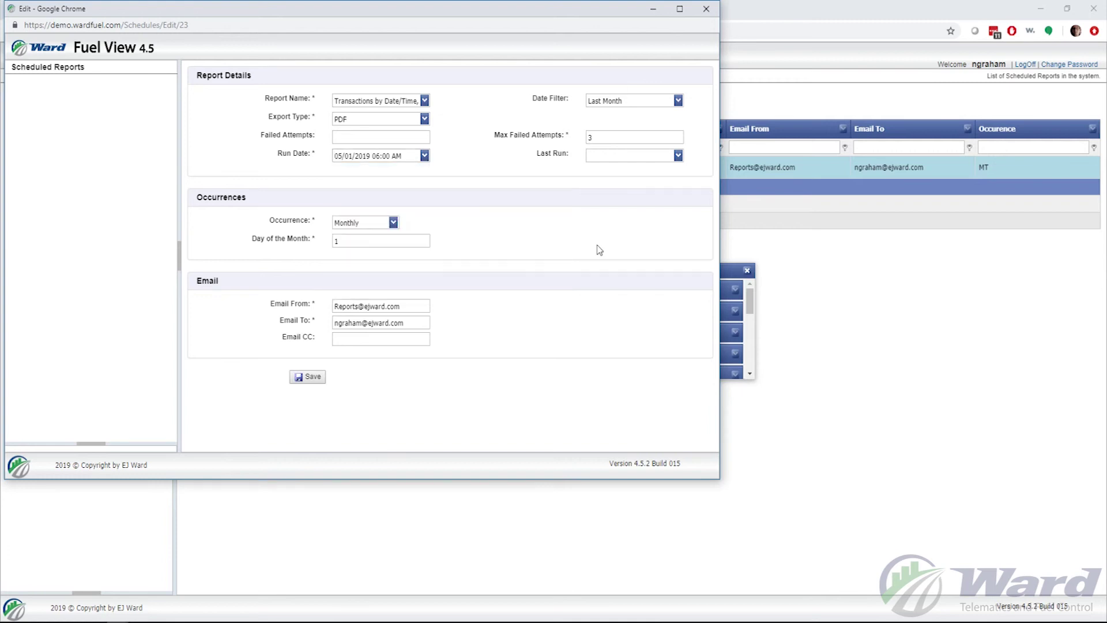
click(378, 239)
text(5)
click(515, 252)
click(307, 377)
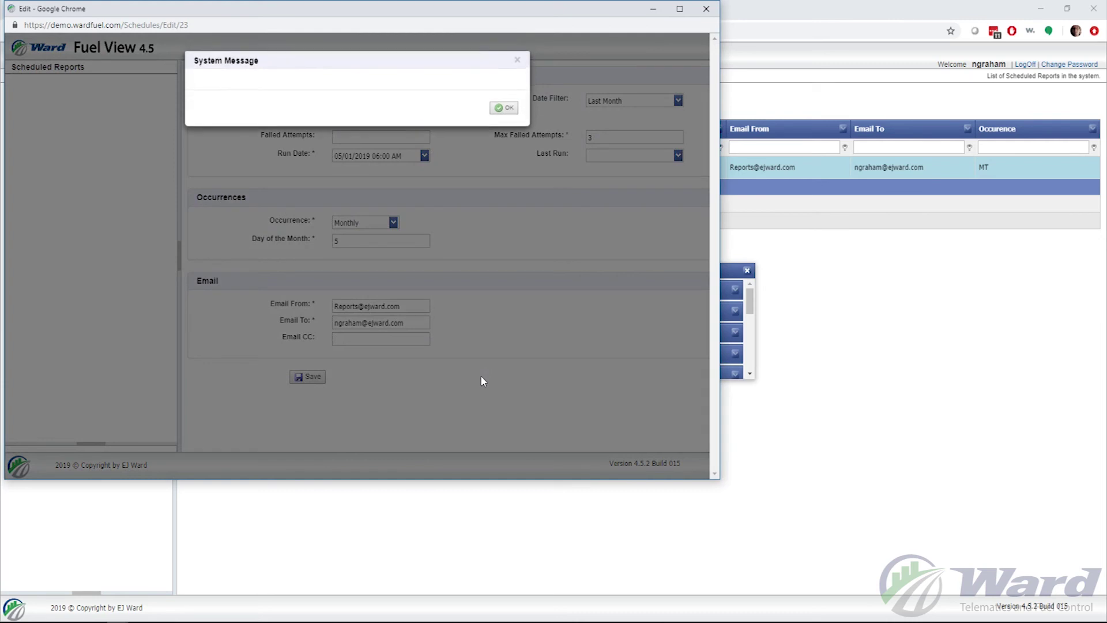
click(504, 124)
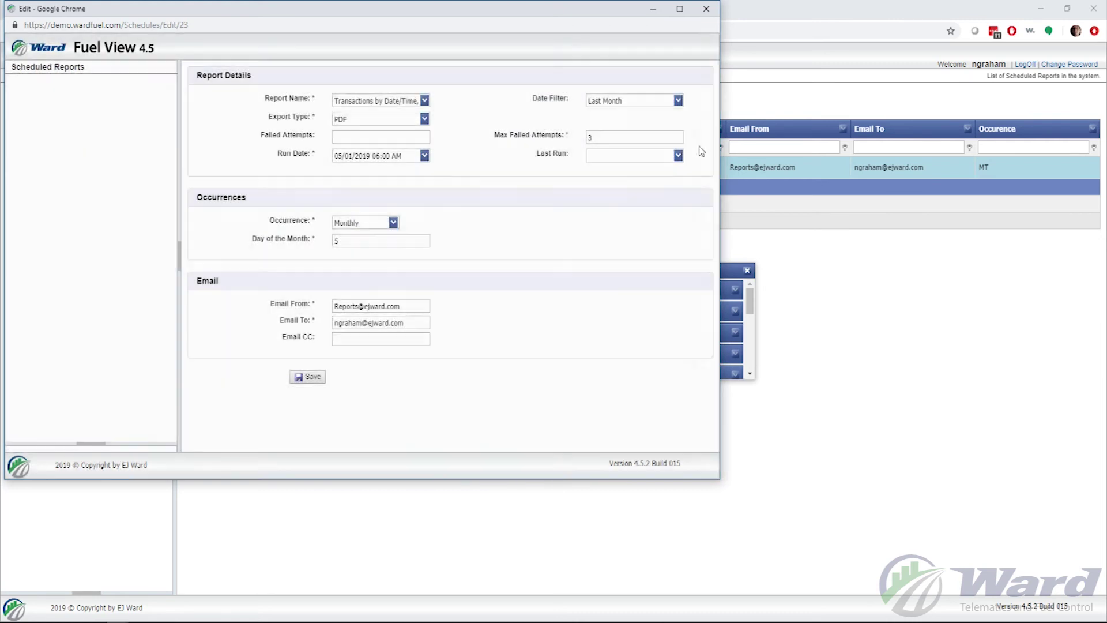
click(698, 7)
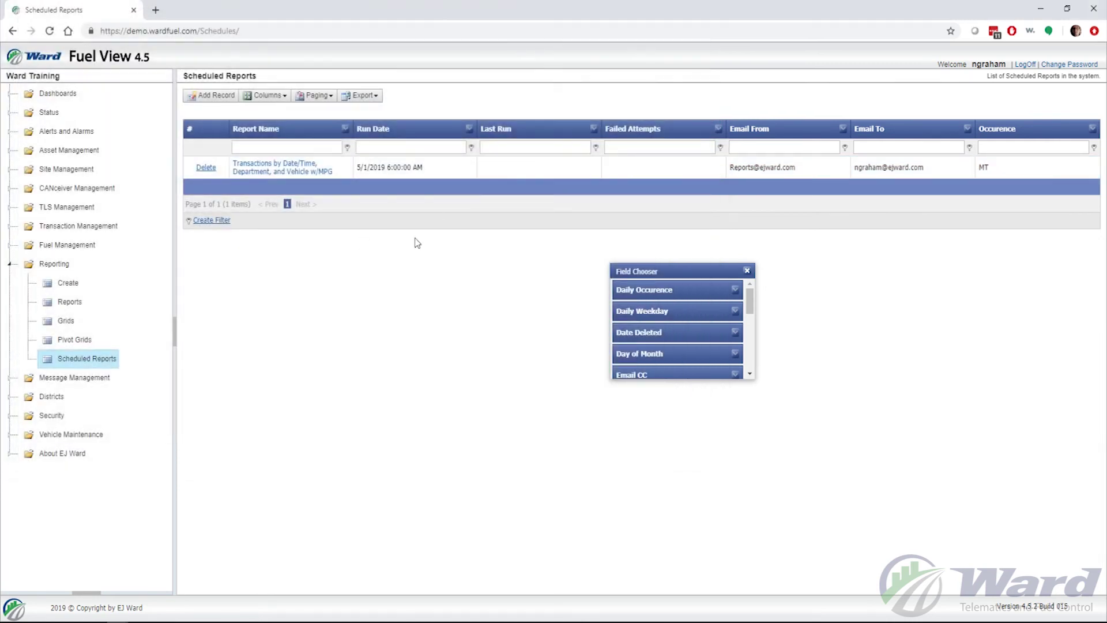
- Close the Field Chooser and delete the Transactions by Date/Time scheduled report, confirming the prompt
scroll(685, 299, down, 3)
scroll(698, 316, up, 3)
click(746, 270)
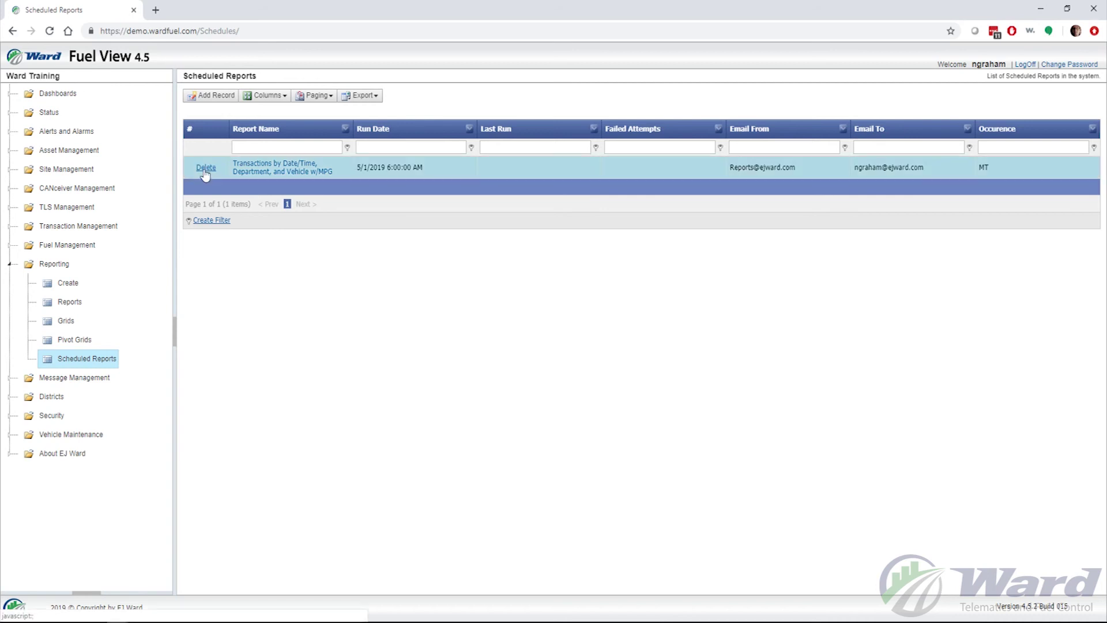
click(206, 168)
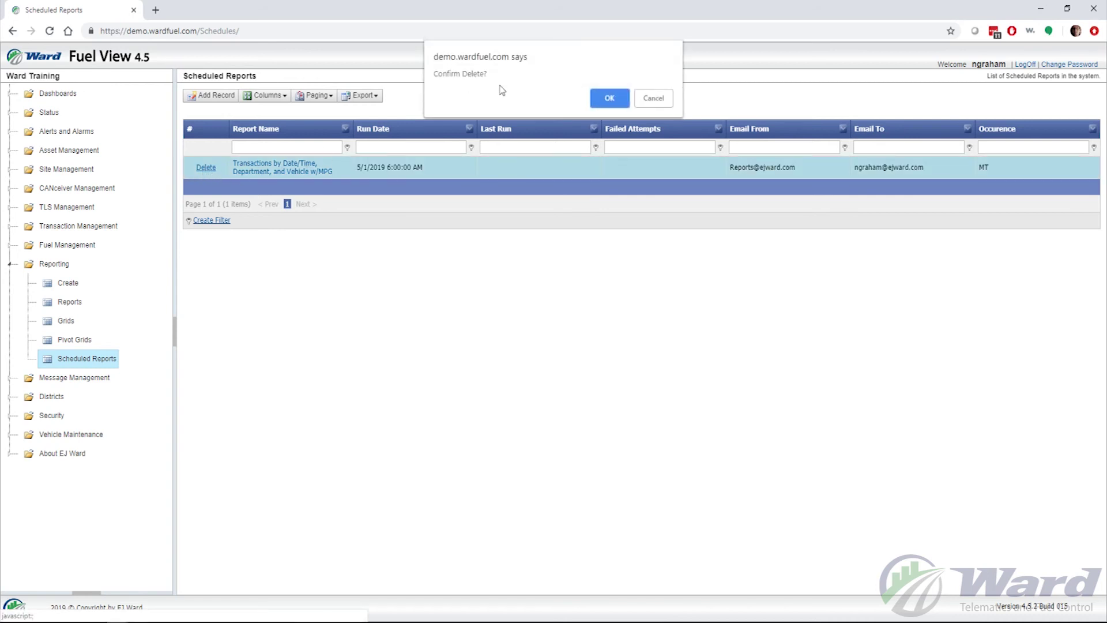
click(610, 100)
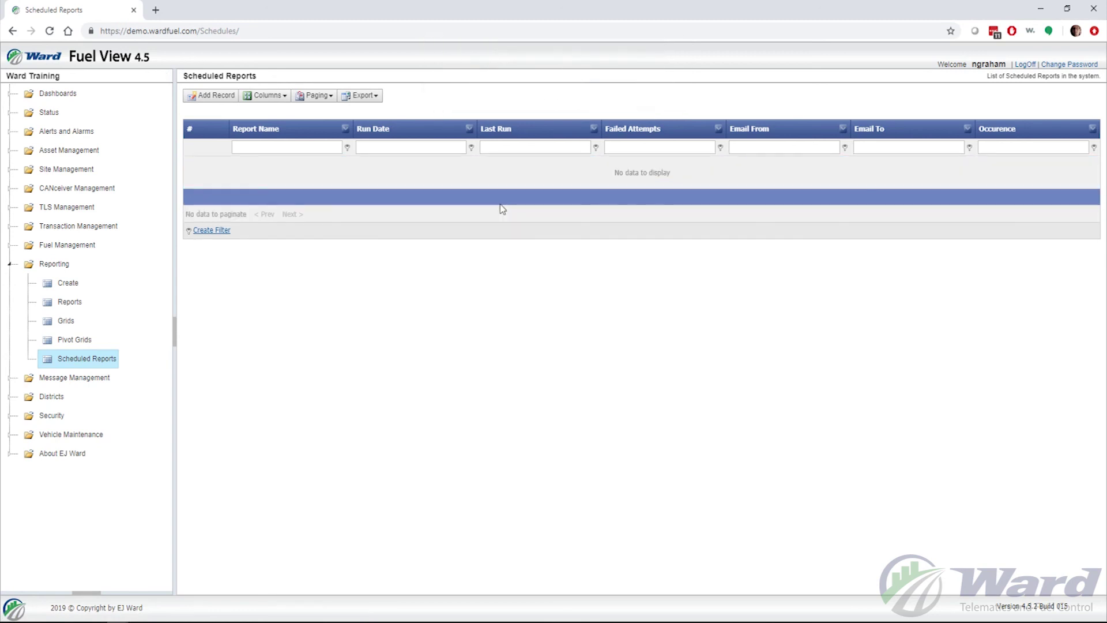